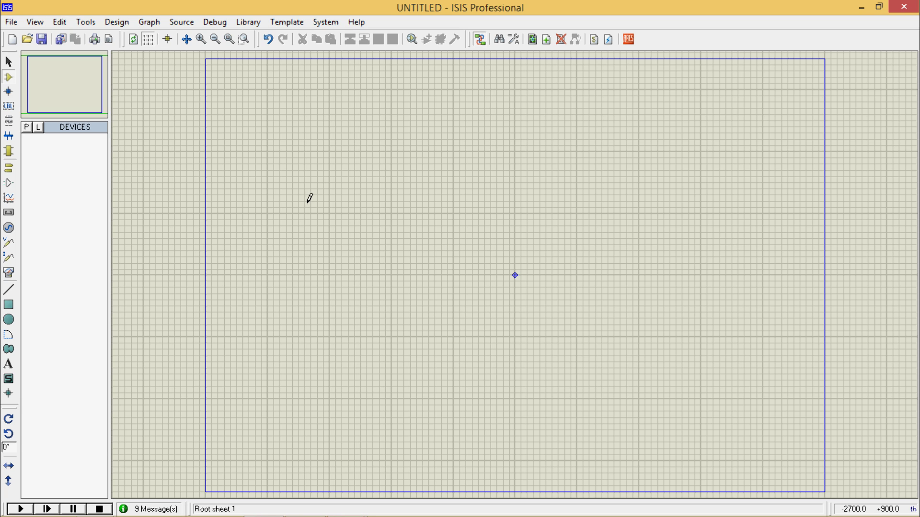
Search the parts library for 'AND gate' and scroll through the results
click(28, 130)
text(AND g)
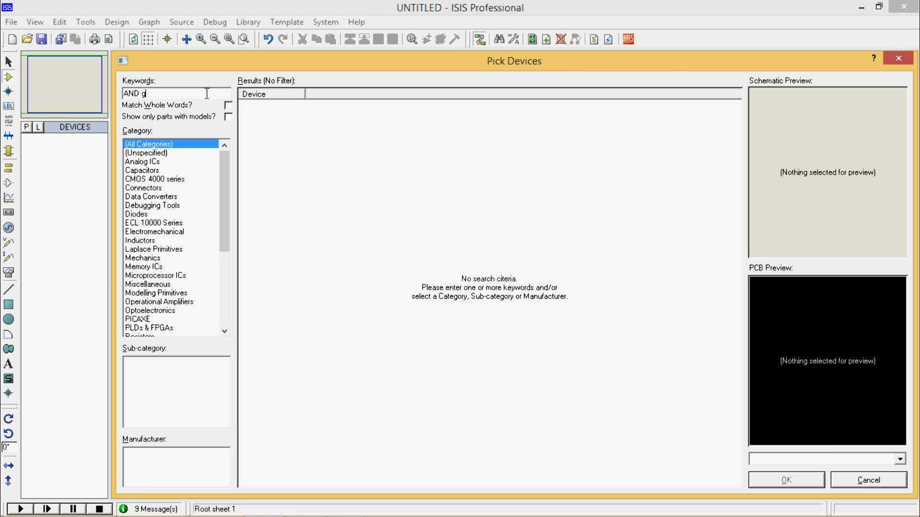
text(ate)
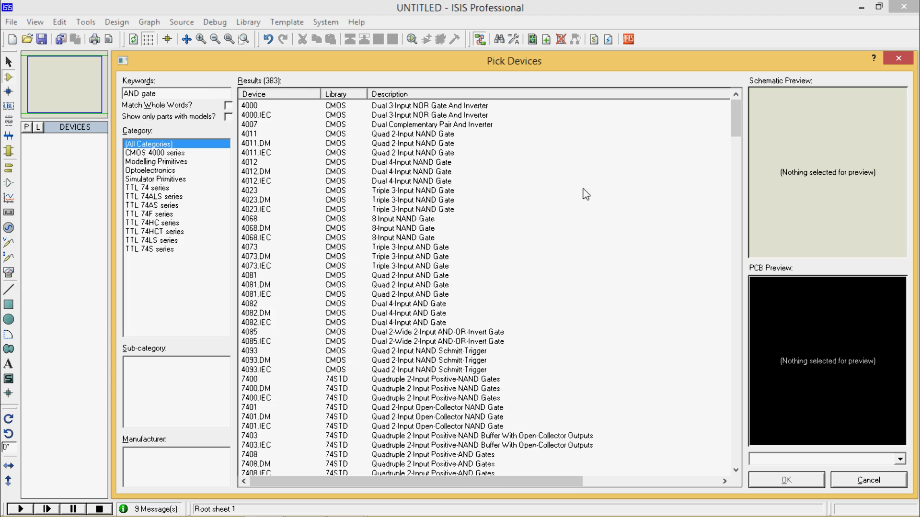
drag(734, 111, 746, 462)
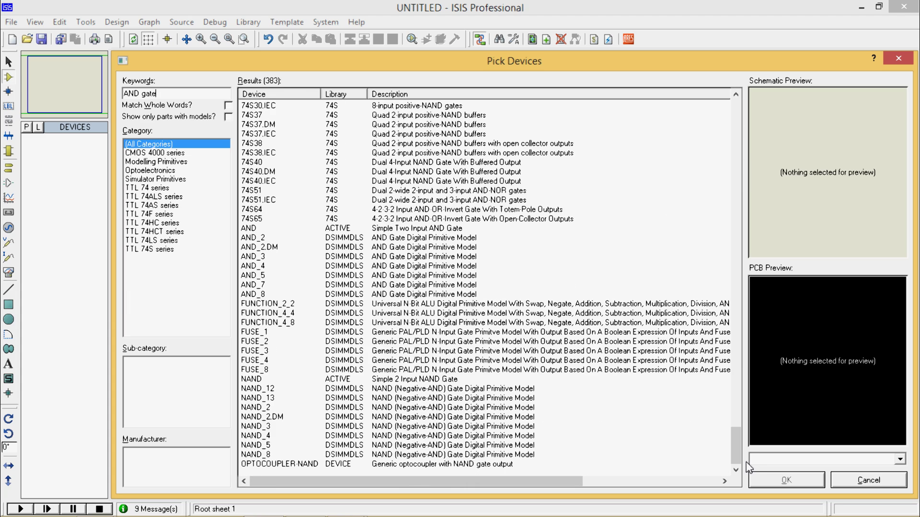
Preview the two-input NAND and AND gates, then trim the keywords to 'gate'
click(431, 382)
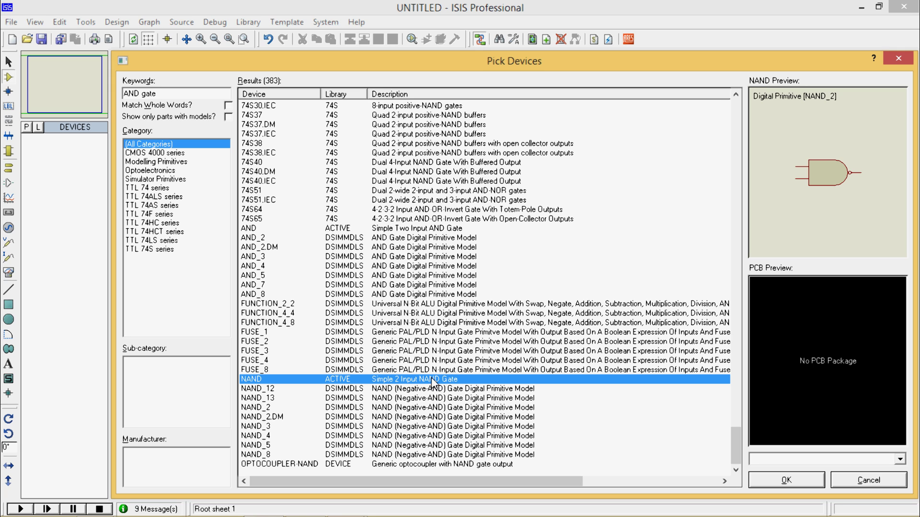
click(430, 229)
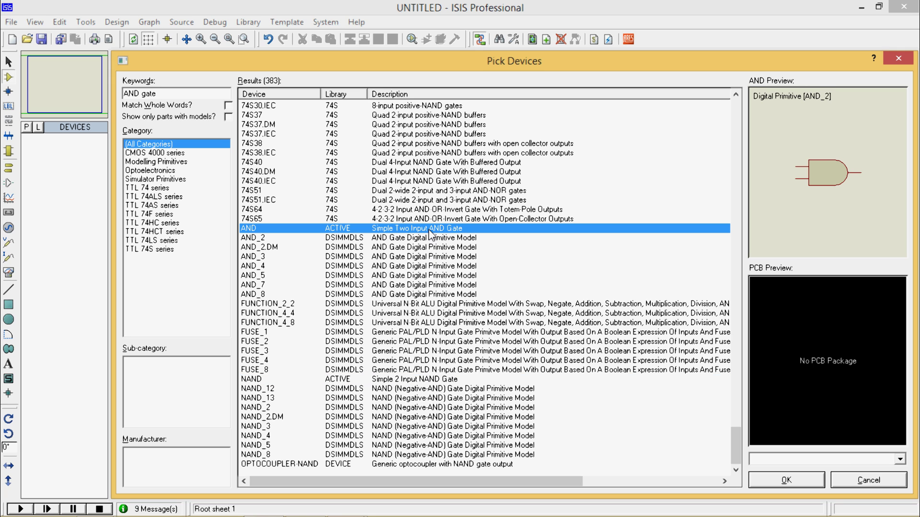
click(424, 378)
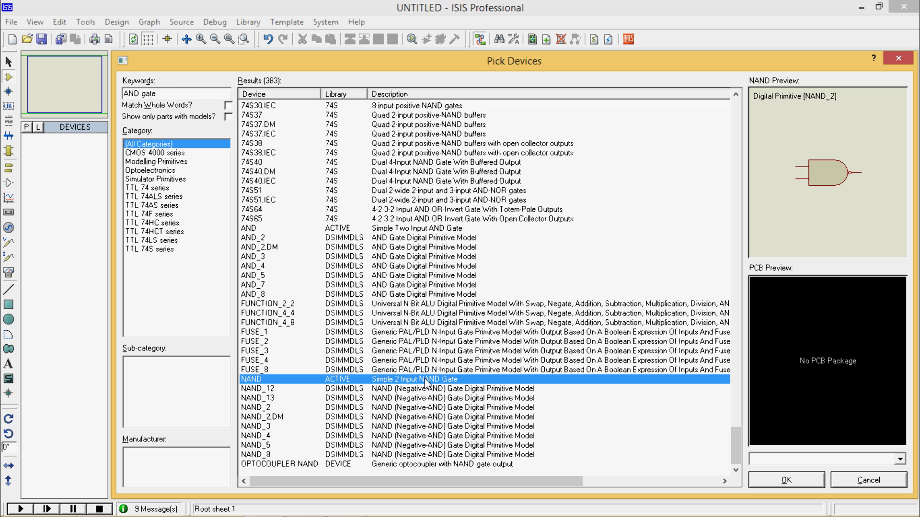
click(178, 94)
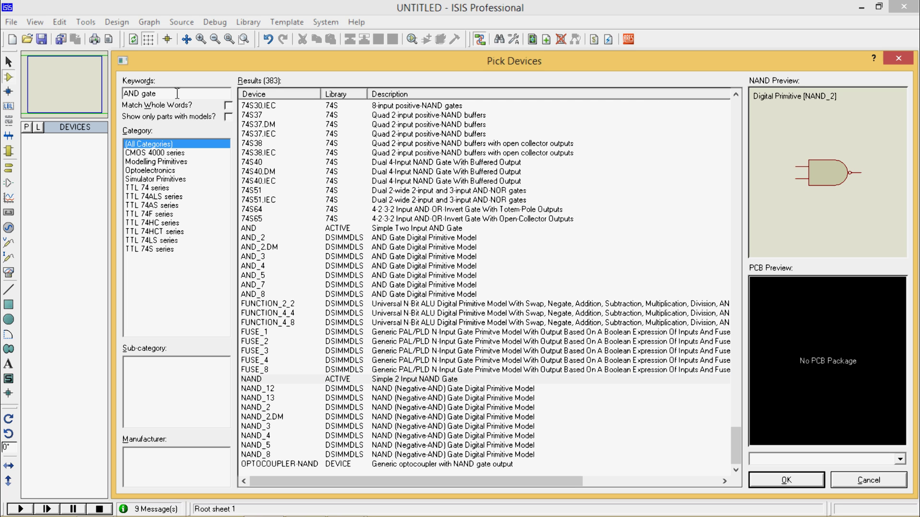
key(BackSpace)
key(BackSpace)
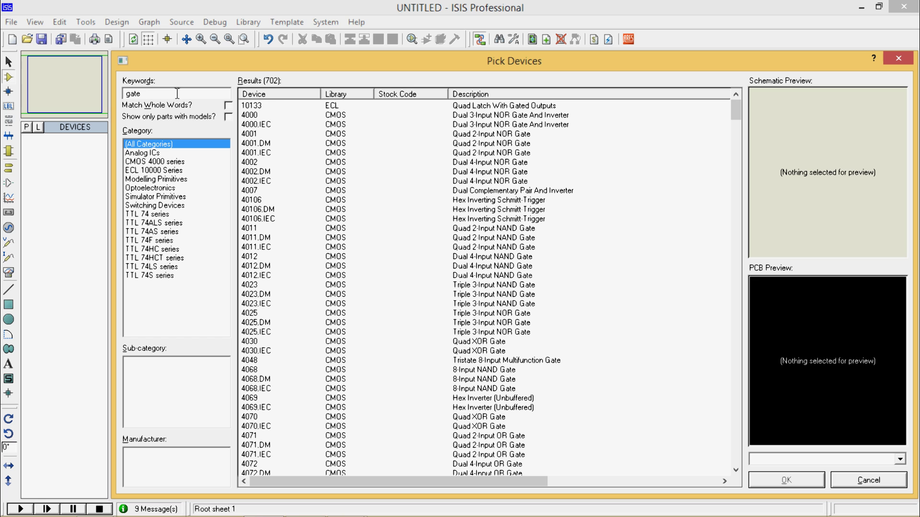
Search 'OR gate' and add AND, NAND, NOR, NOT, OR and XOR to the device list
text(OR)
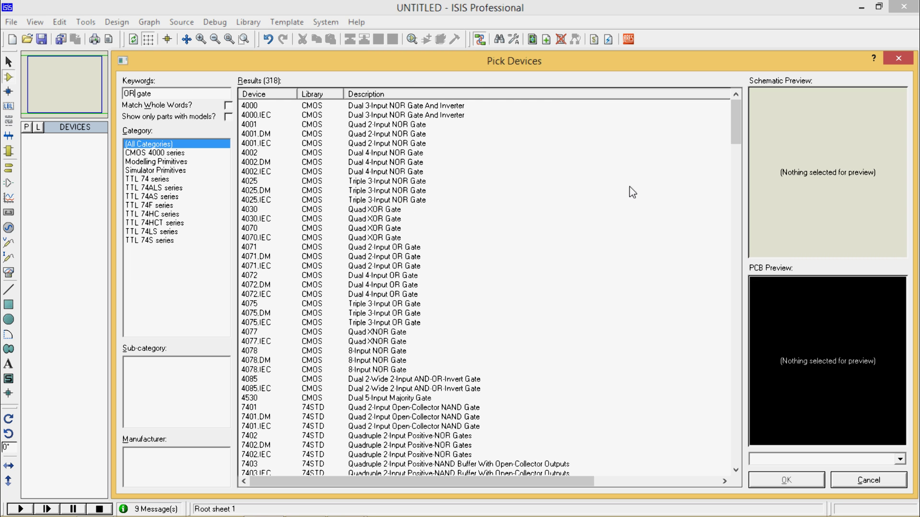
drag(738, 131, 753, 439)
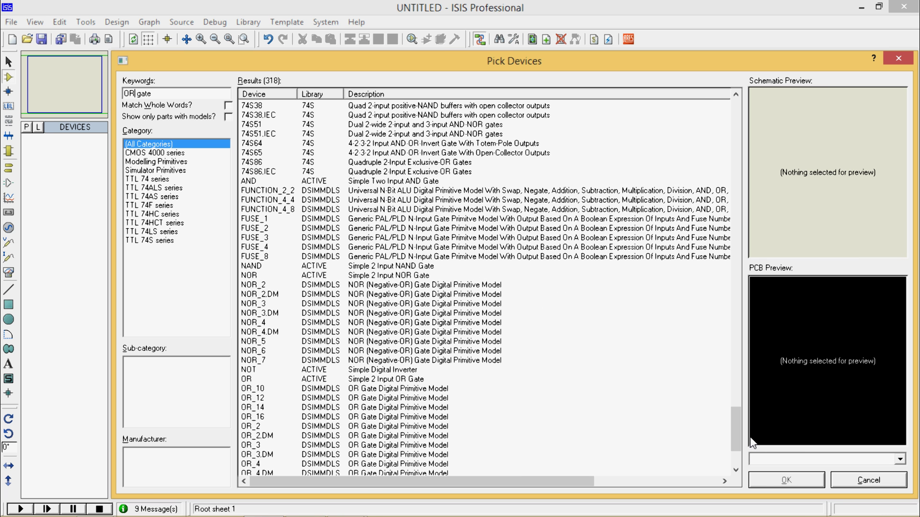
double_click(381, 182)
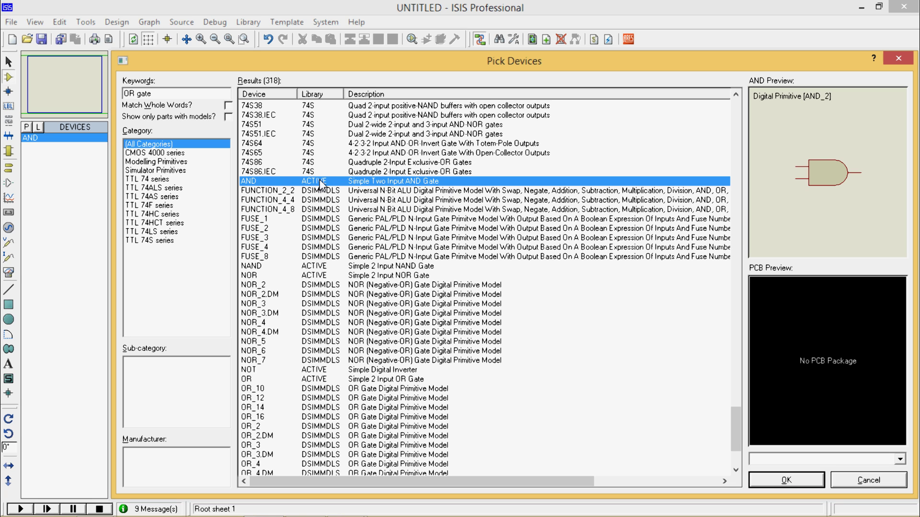
double_click(394, 266)
double_click(394, 277)
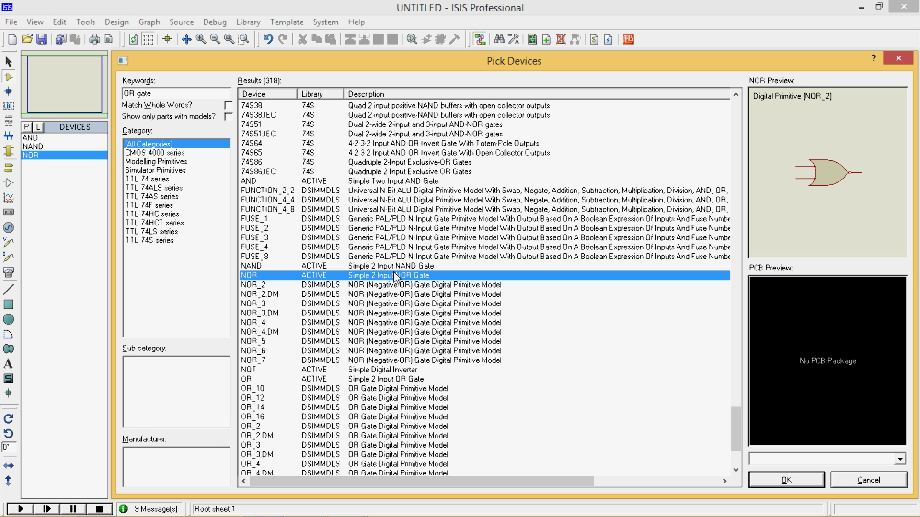
double_click(381, 371)
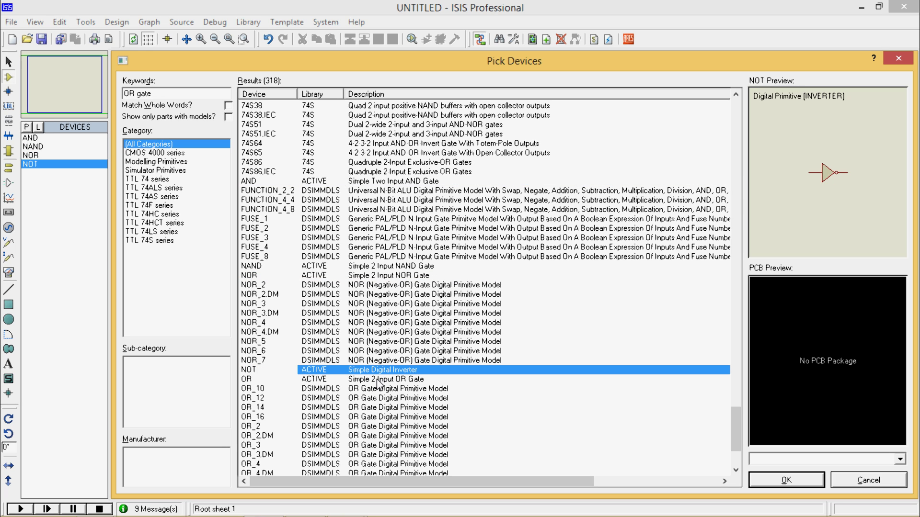
double_click(380, 380)
drag(738, 425, 736, 462)
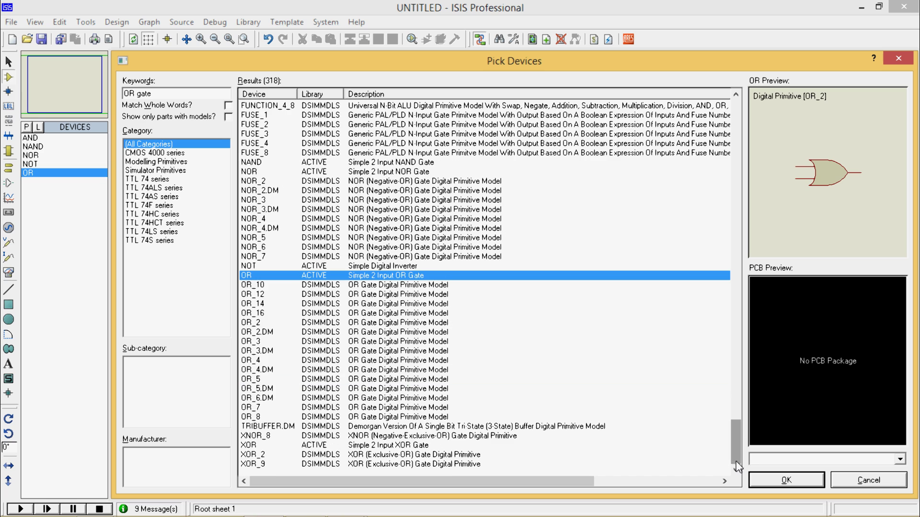
double_click(392, 447)
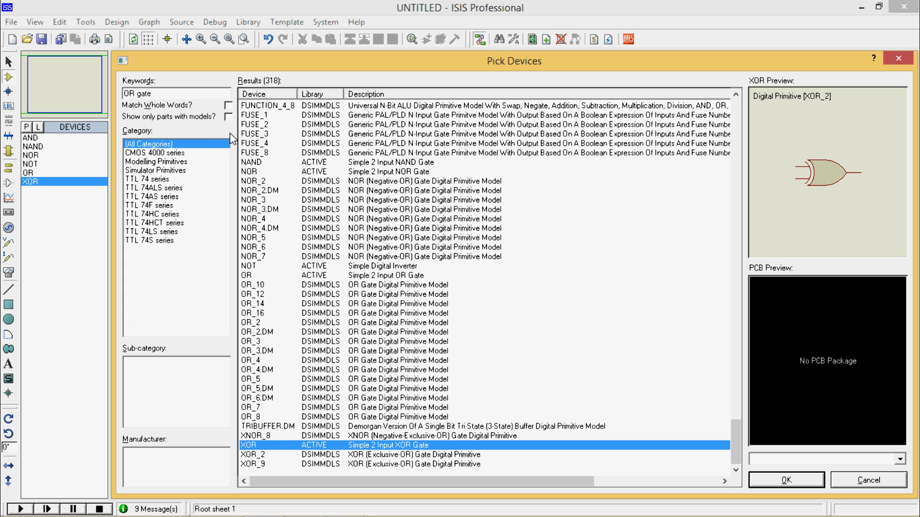
click(172, 93)
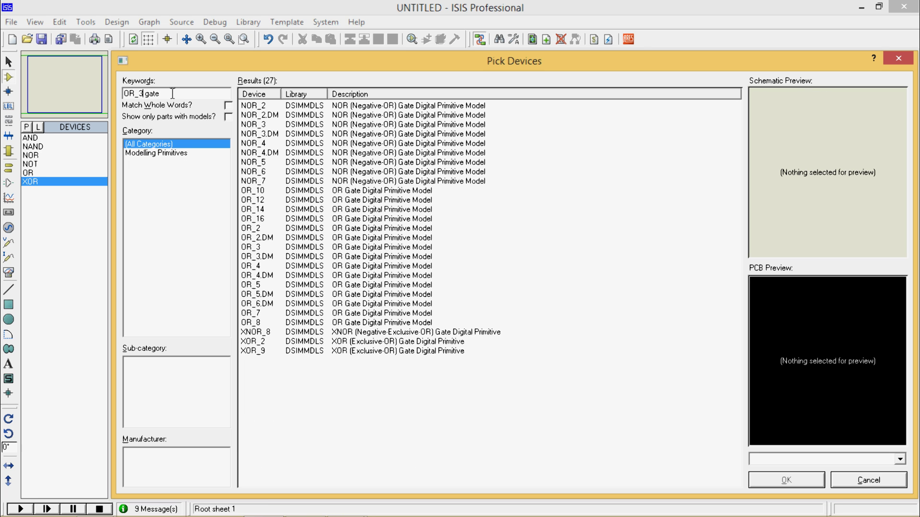
Preview the NOR_3, OR_3 and AND_4 gates, then cancel the Pick Devices dialog
click(352, 106)
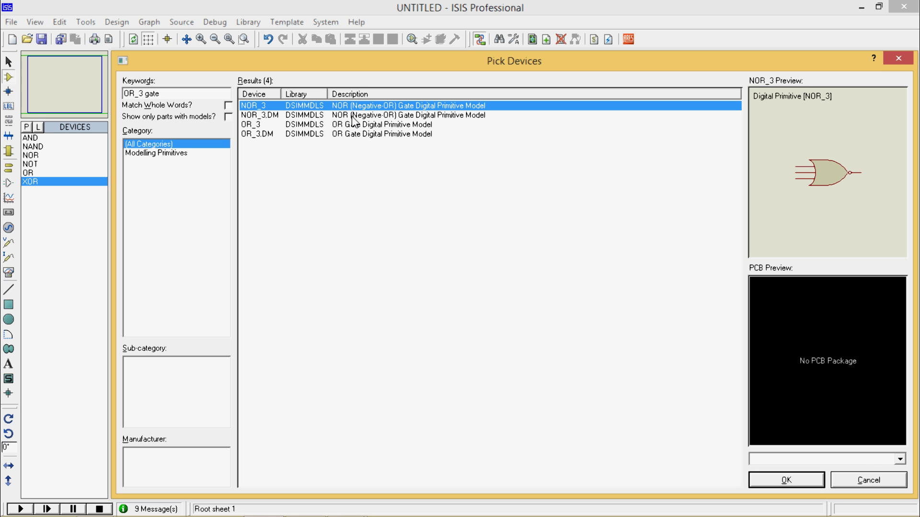
click(354, 126)
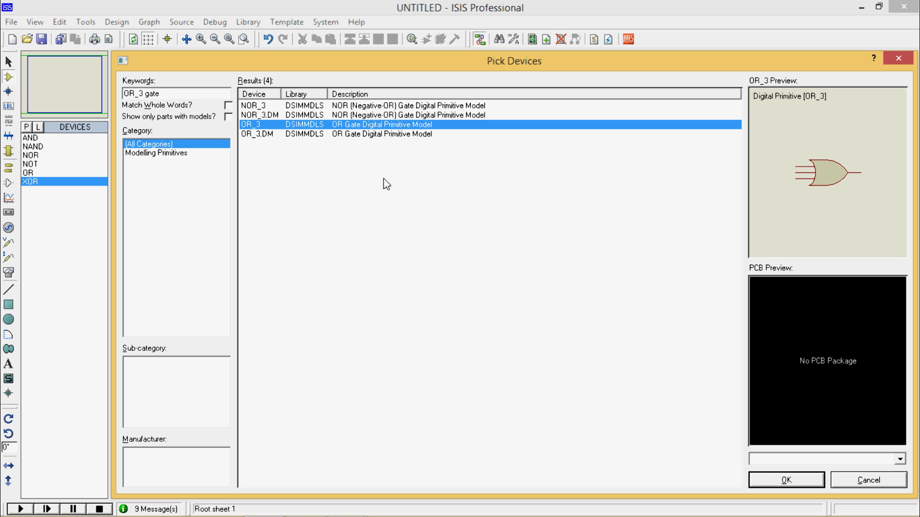
click(144, 94)
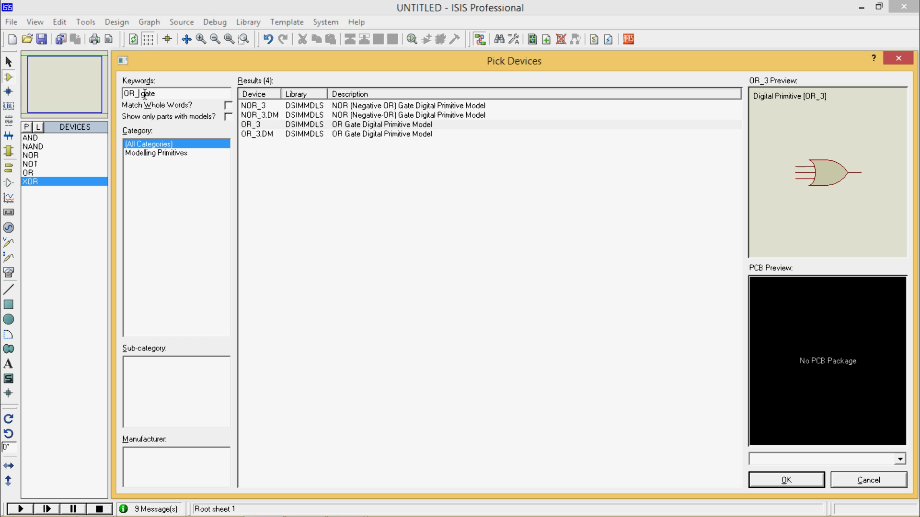
text(4)
key(Left)
key(Left)
key(BackSpace)
key(BackSpace)
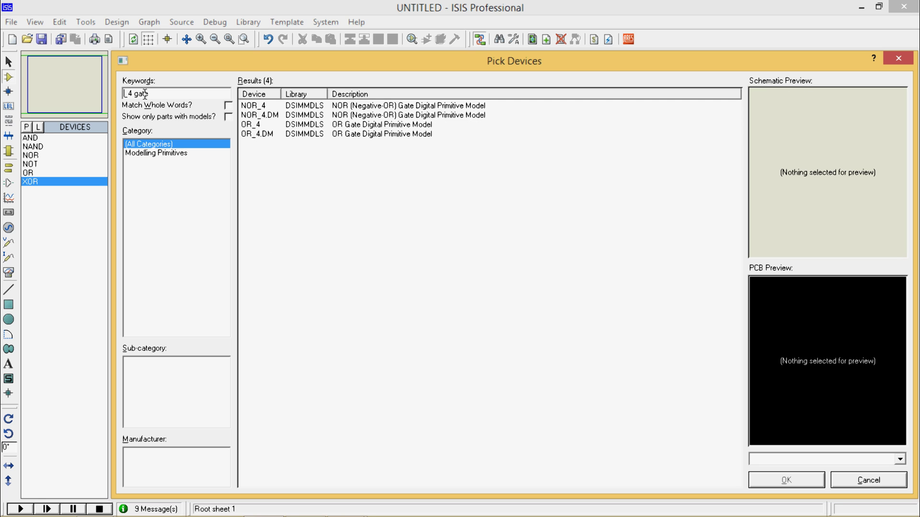
text(AND)
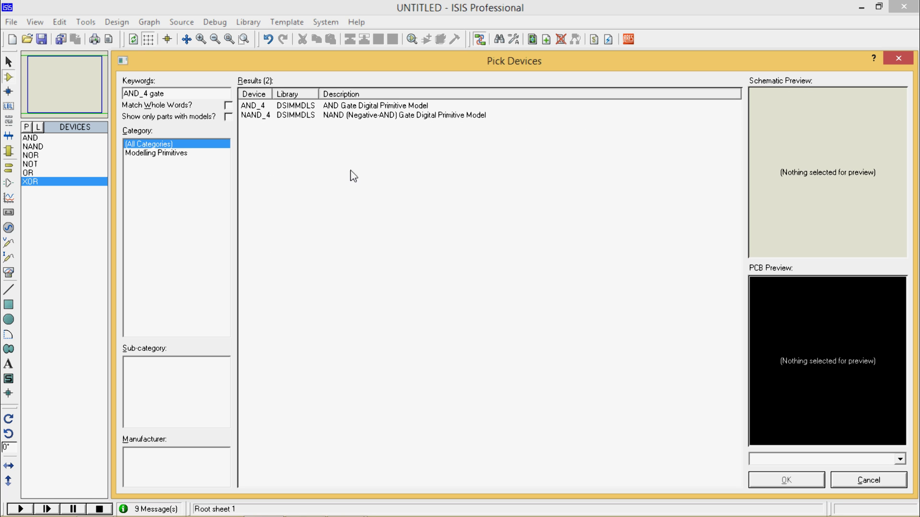
click(297, 109)
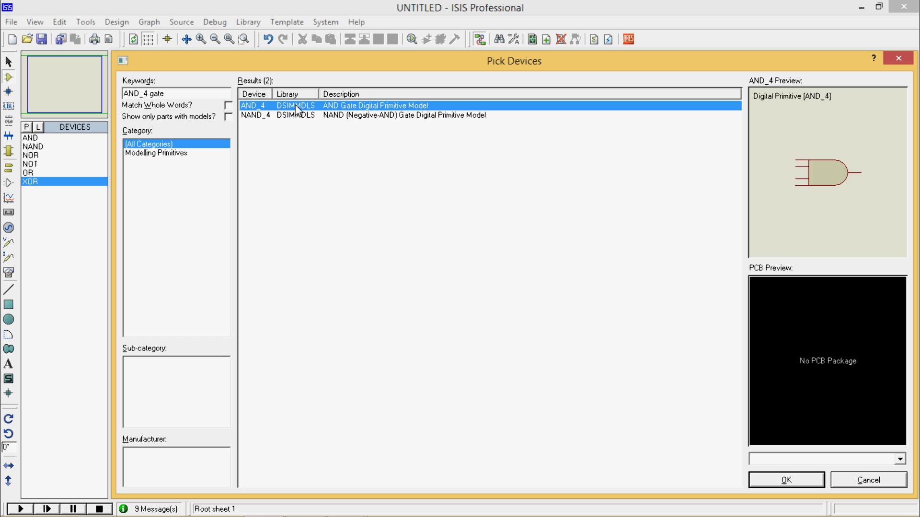
click(849, 480)
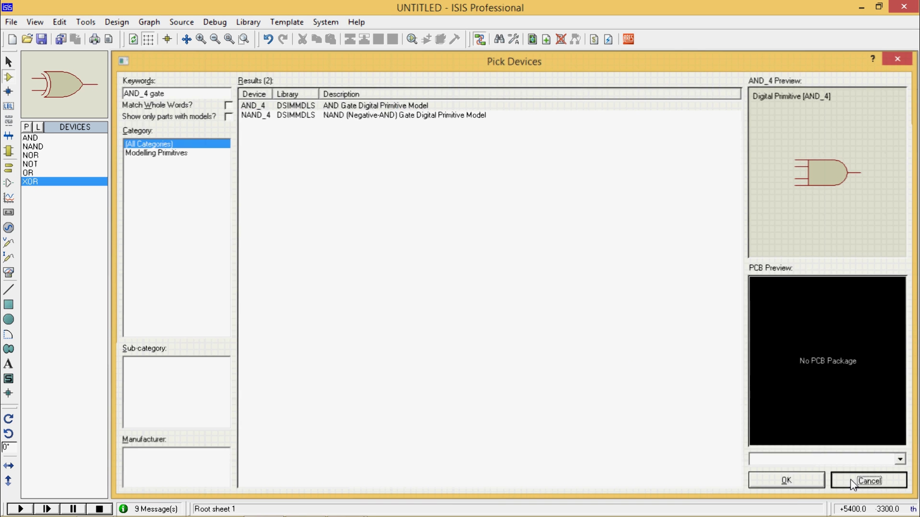
Select the NOR gate in the Devices list for placing
click(34, 139)
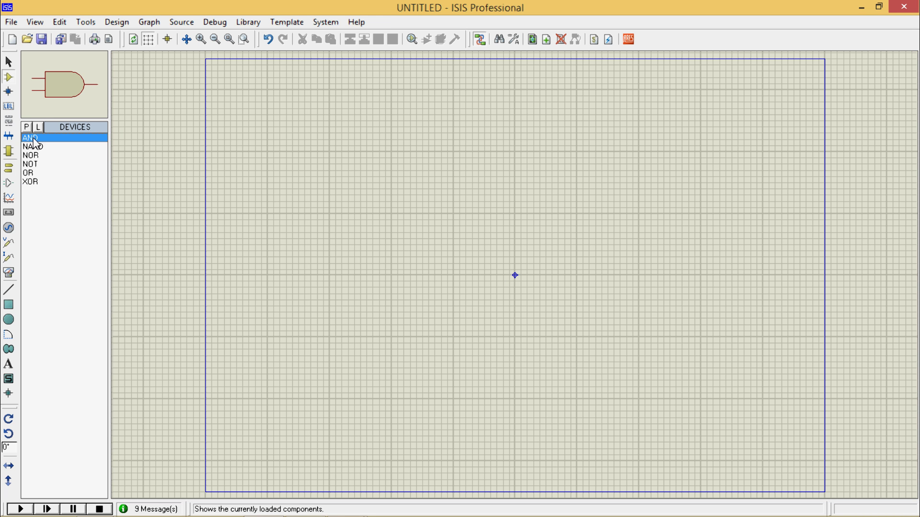
click(33, 147)
click(33, 155)
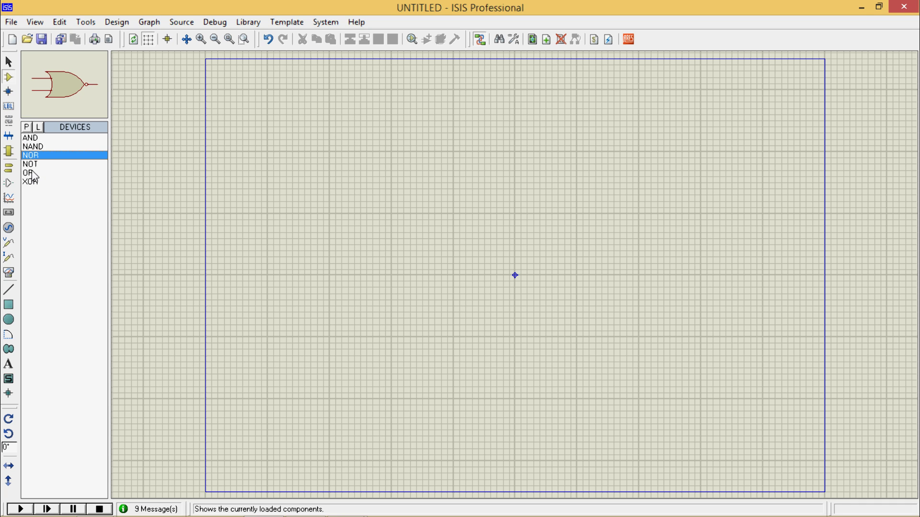
click(38, 148)
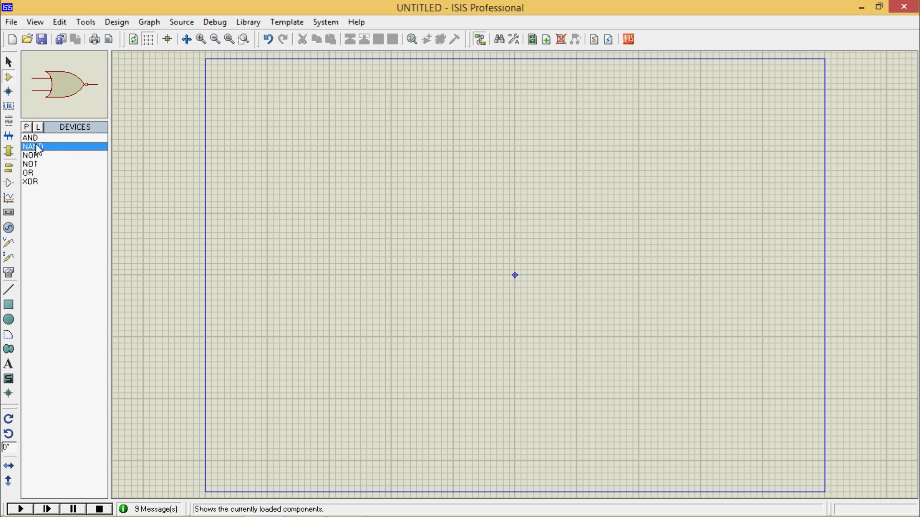
click(33, 155)
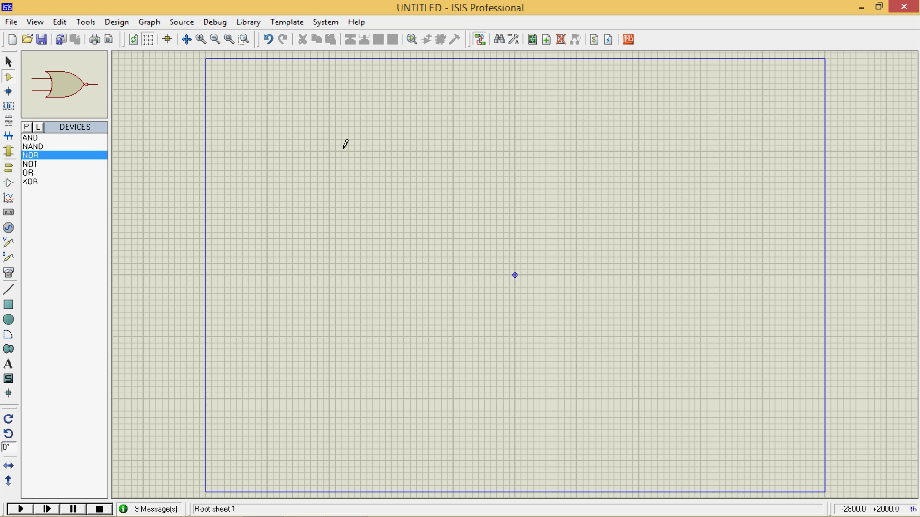
Search 'logic state' and add LOGICSTATE and LOGICPROBE (BIG) to the device list
click(26, 127)
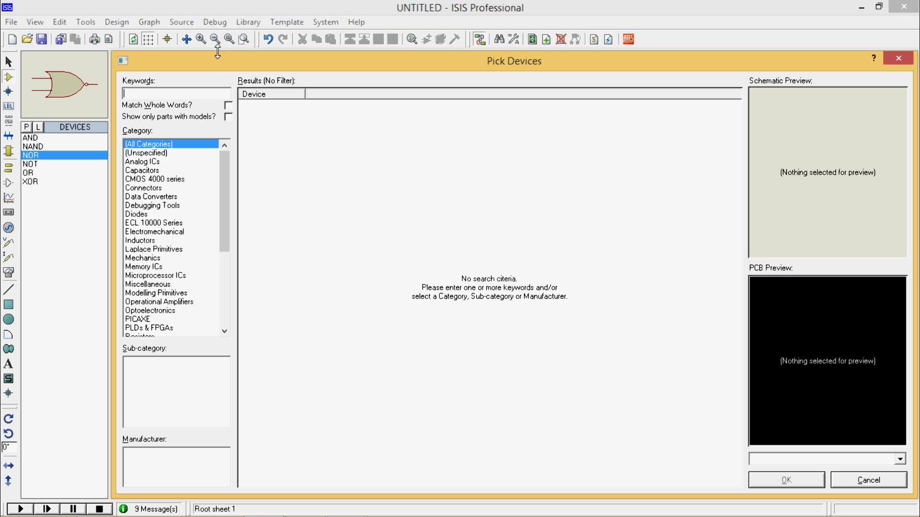
text(logic state)
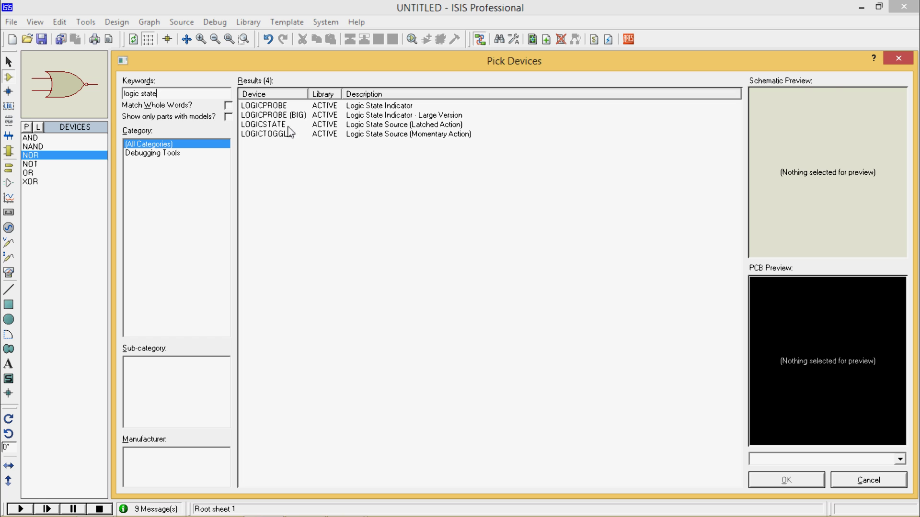
double_click(292, 124)
double_click(283, 116)
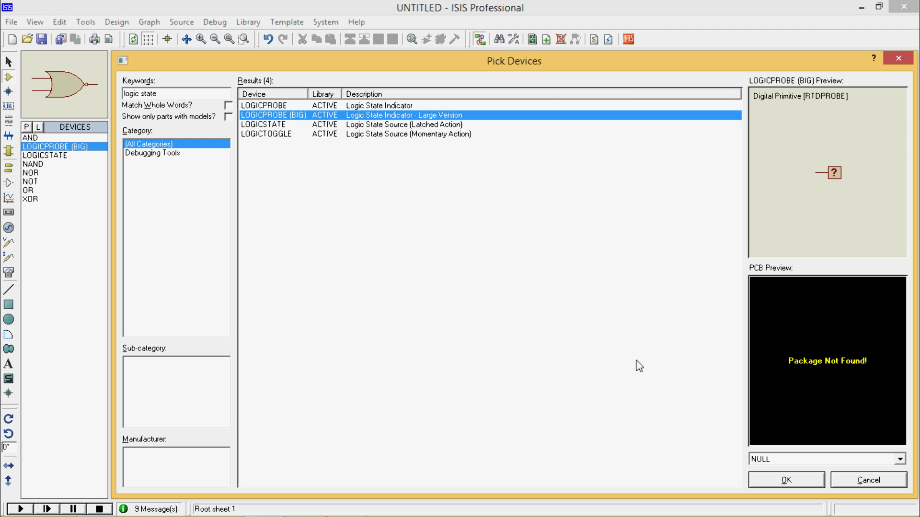
click(869, 480)
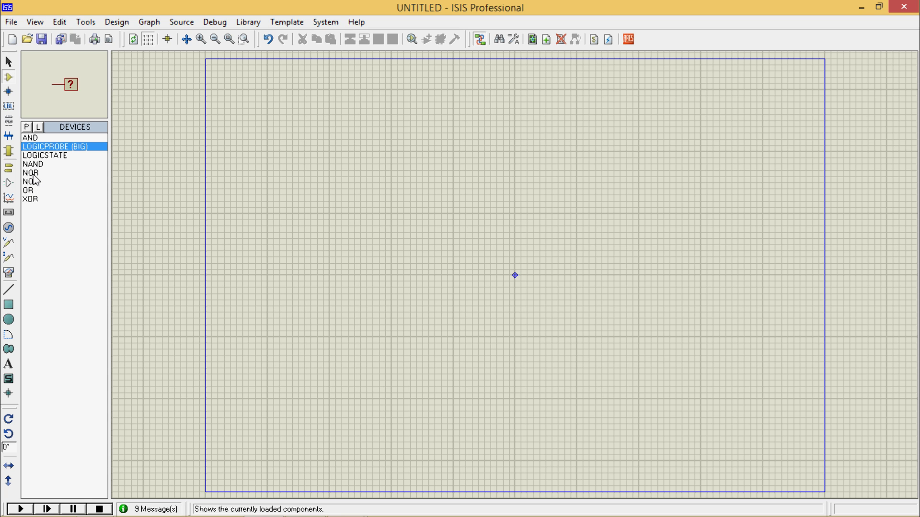
Place two LOGICSTATE inputs on the left and two LOGICPROBE (BIG) probes on the right
click(48, 157)
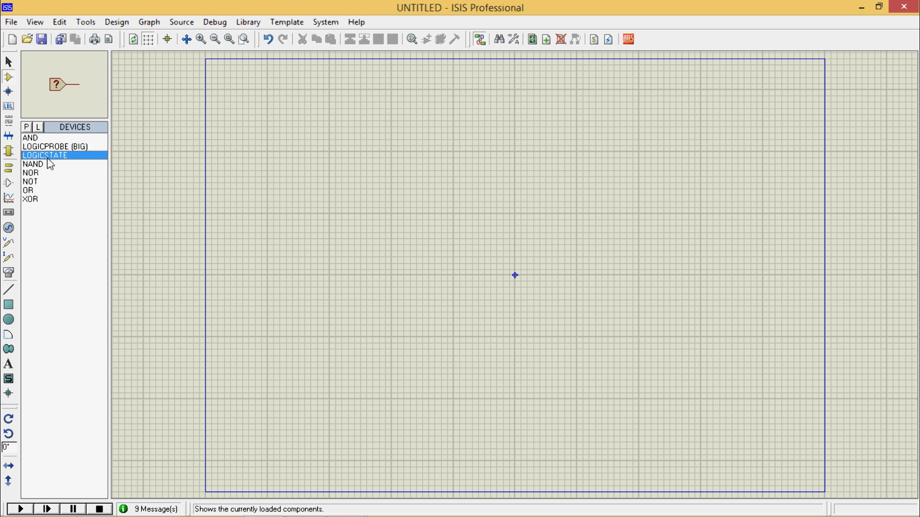
click(341, 148)
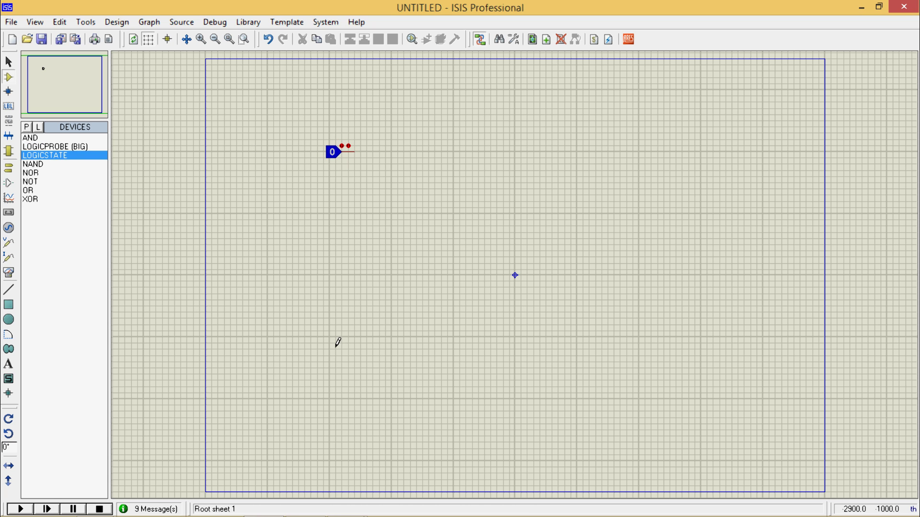
click(342, 387)
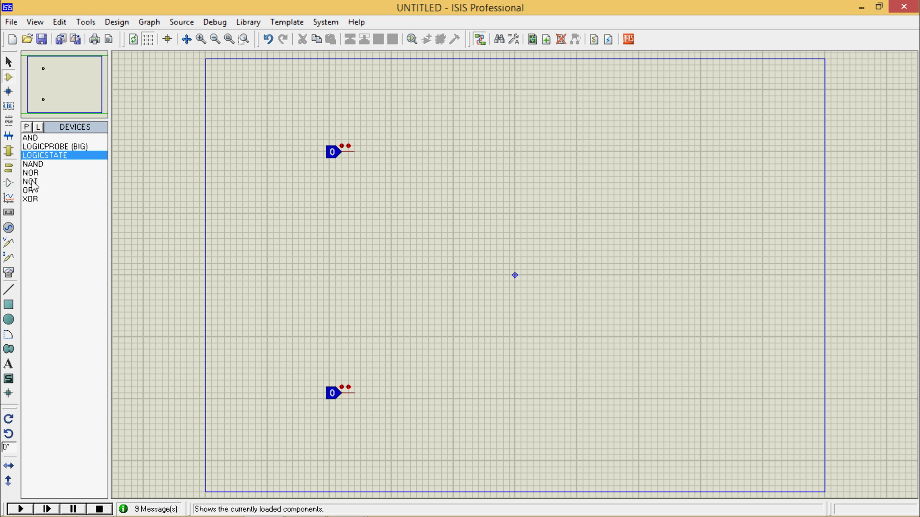
click(45, 147)
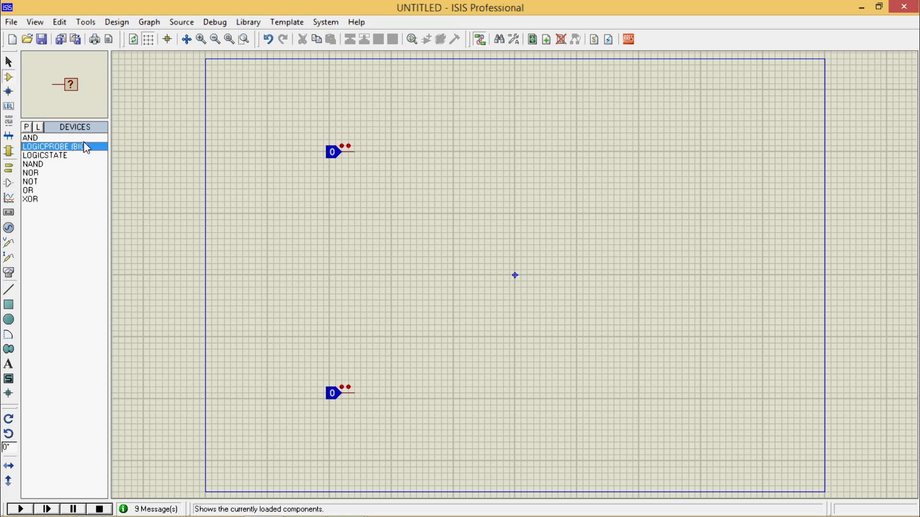
click(547, 150)
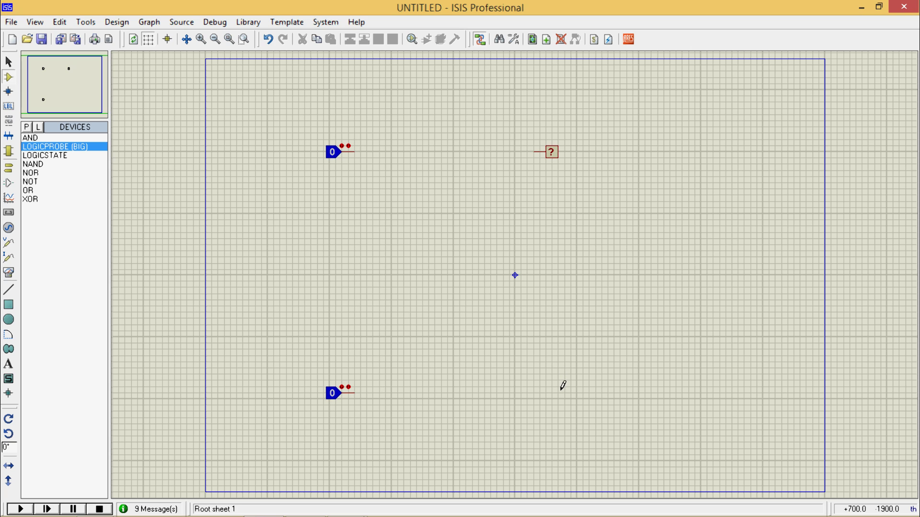
click(548, 387)
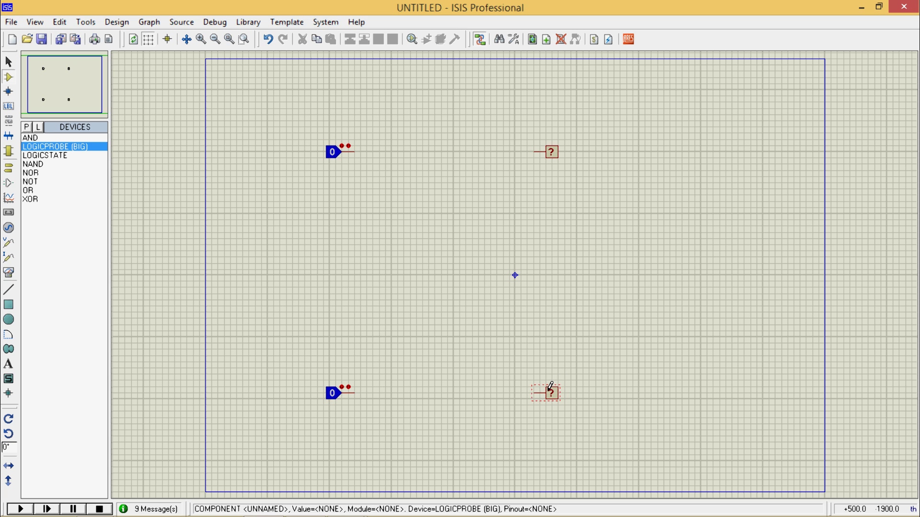
Place NAND gate U1 on the top row and NOR gate U2 on the bottom row
click(38, 165)
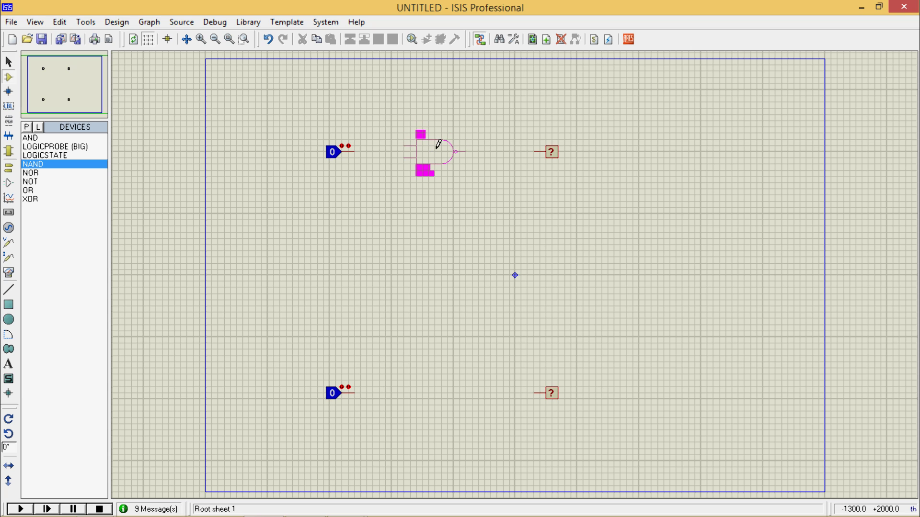
click(436, 141)
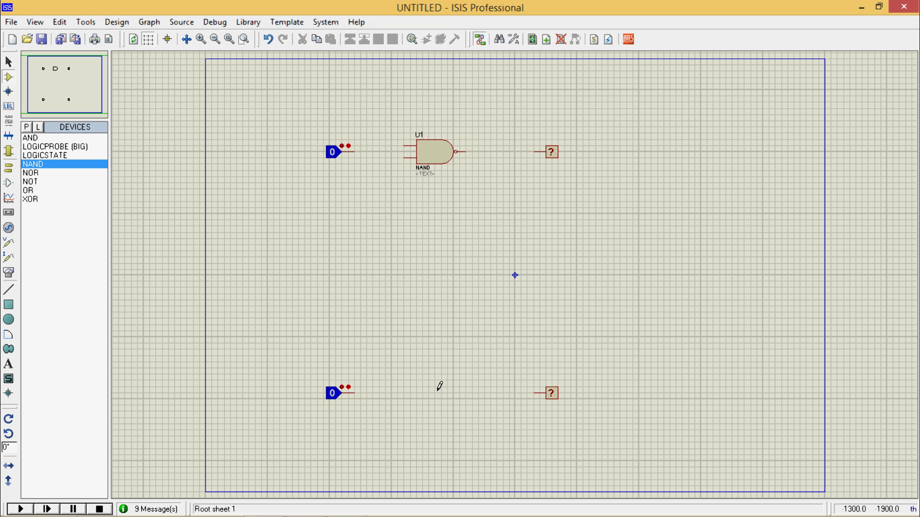
click(42, 173)
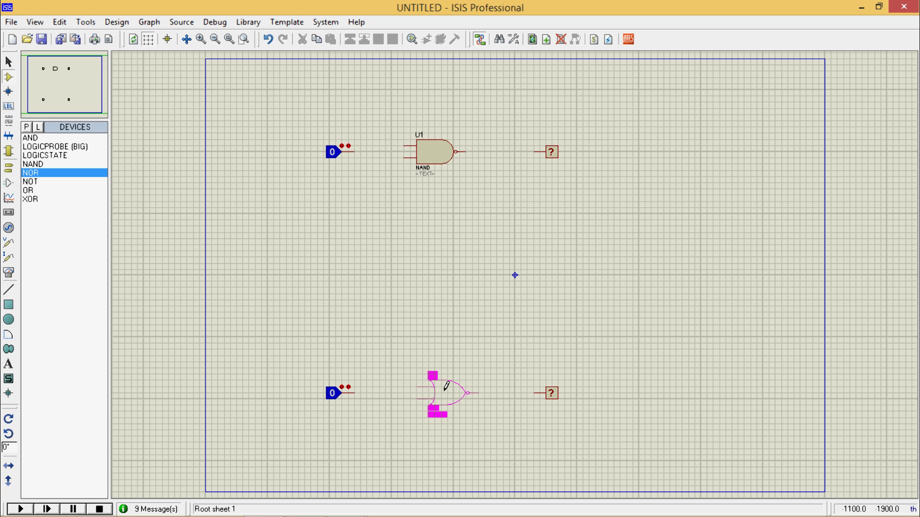
click(446, 386)
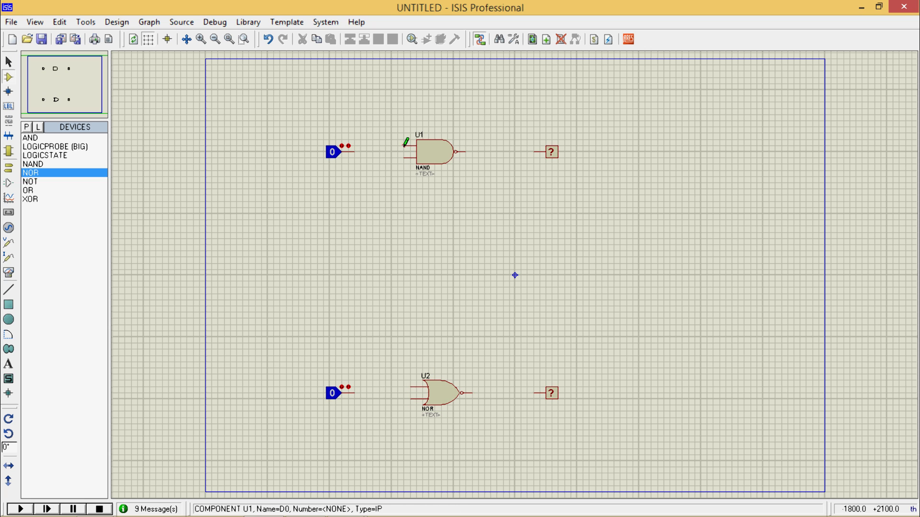
Tie each gate's two inputs together and wire each logic state to its gate
click(405, 146)
click(404, 158)
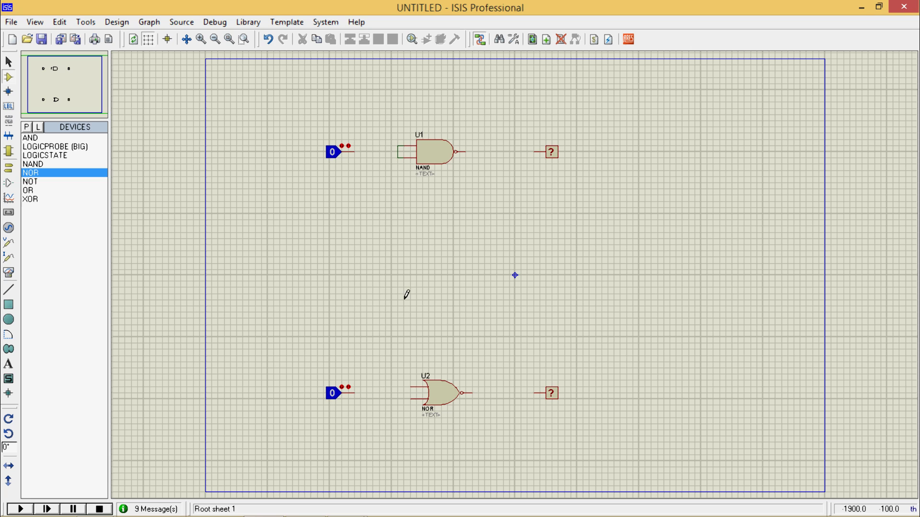
click(412, 389)
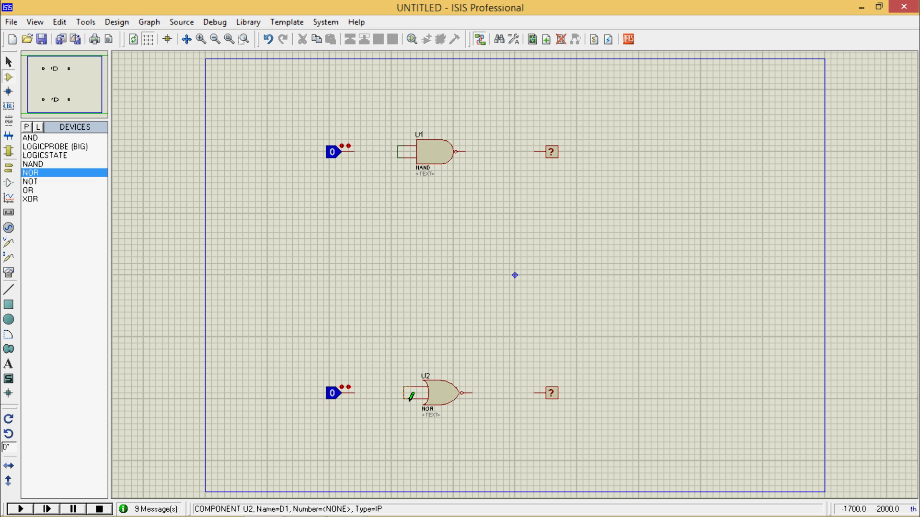
click(355, 151)
click(398, 151)
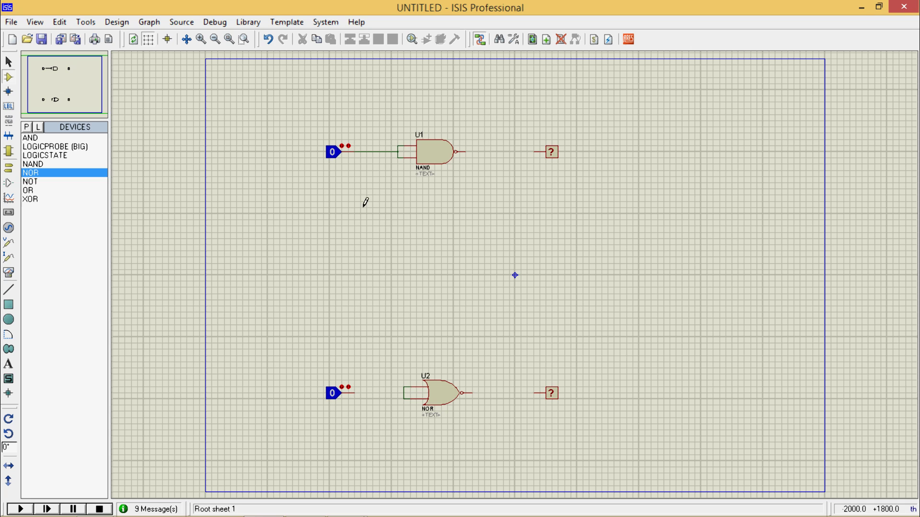
click(354, 393)
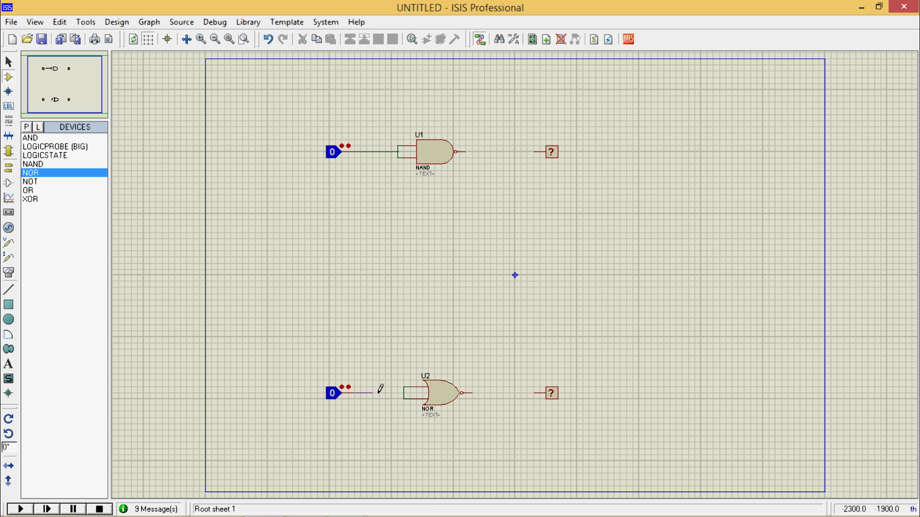
click(403, 392)
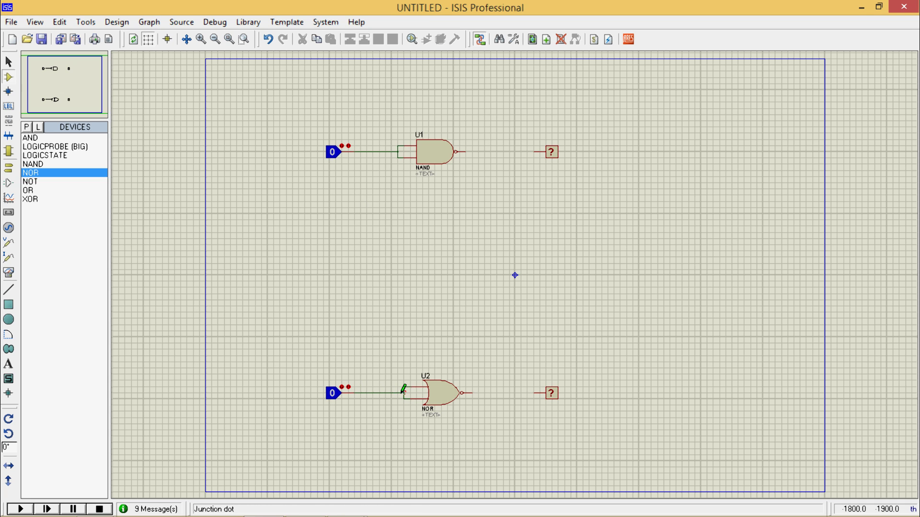
Wire U1 and U2 outputs to their probes and start the simulation
click(468, 152)
click(535, 152)
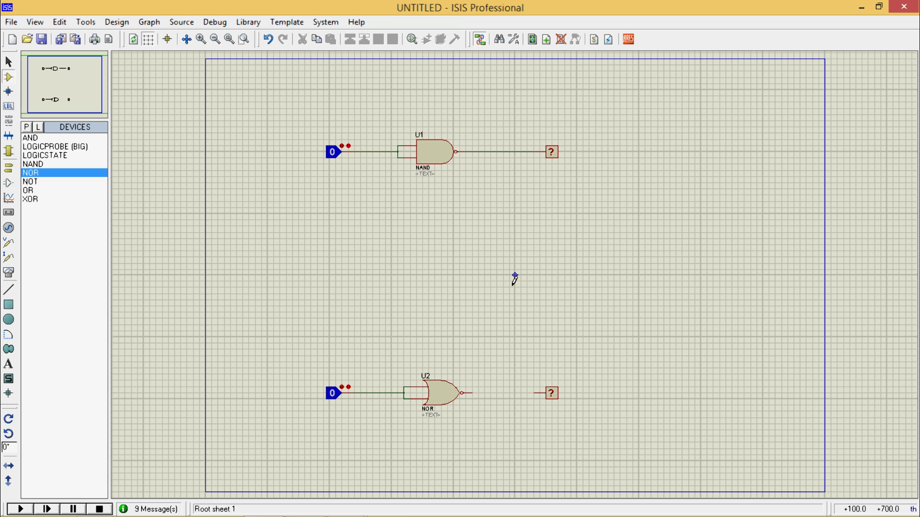
click(473, 394)
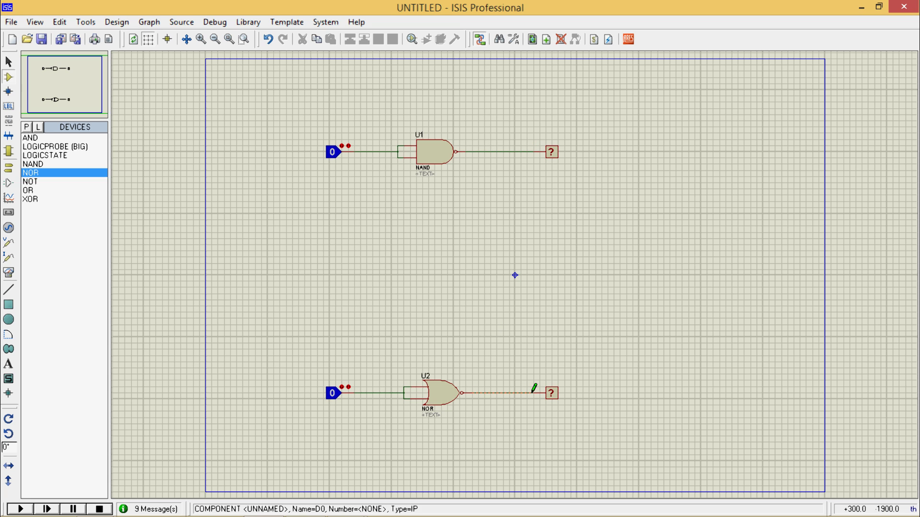
click(535, 394)
click(24, 507)
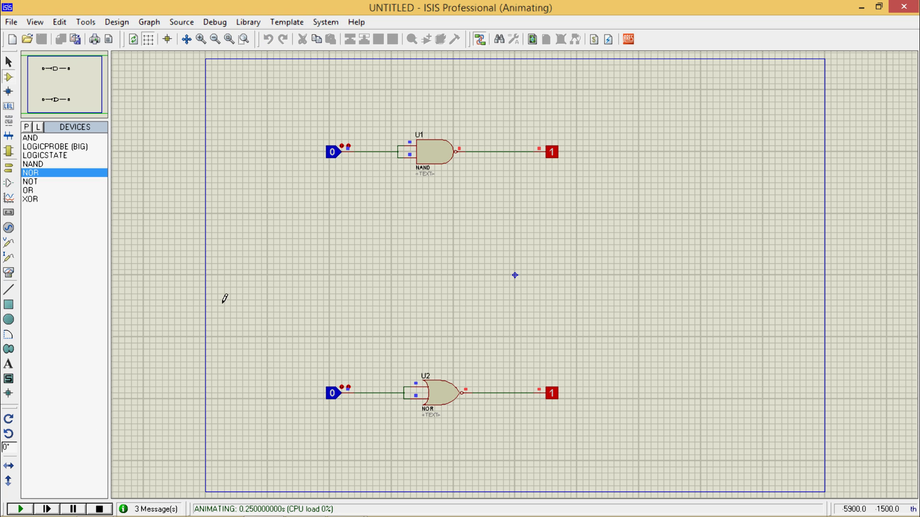
Toggle the top and bottom logic-state inputs to test the NAND and NOR
click(332, 155)
click(331, 154)
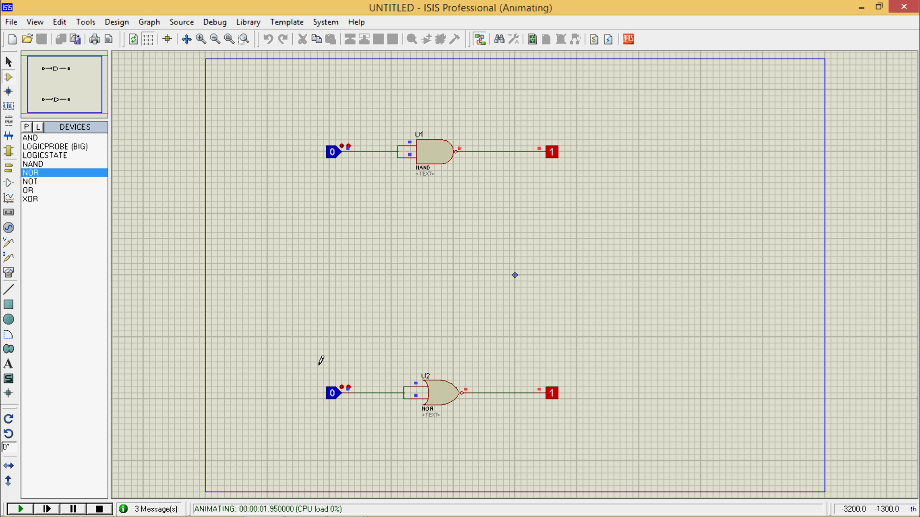
double_click(332, 394)
Box-select both circuits, clear the selection, stop the simulation, then reselect them
drag(287, 96, 622, 456)
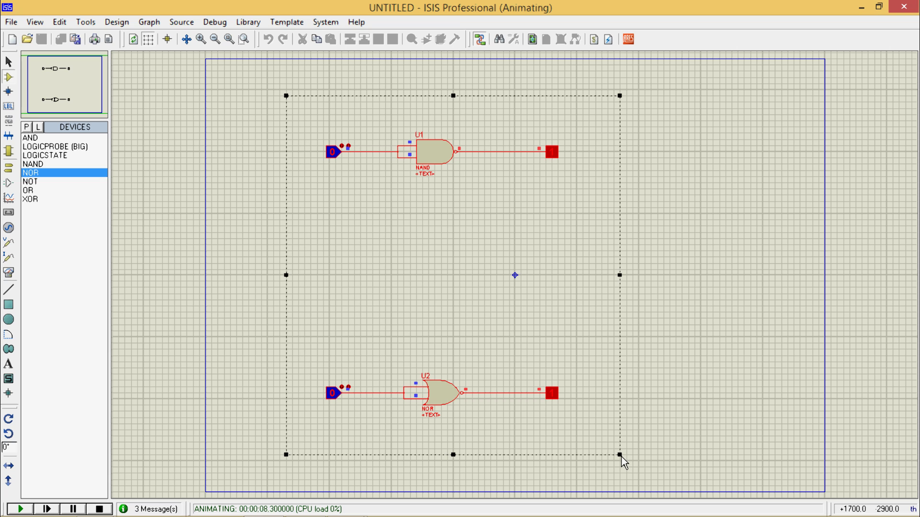
right_click(437, 343)
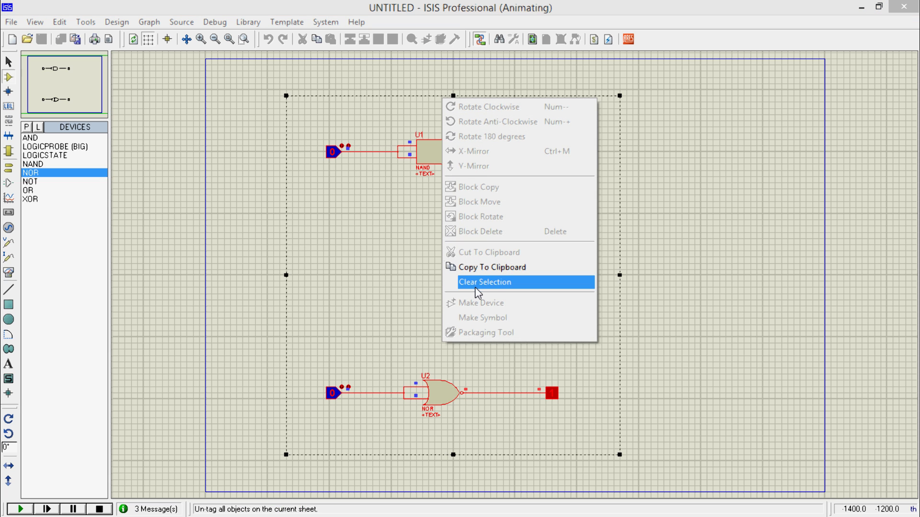
click(218, 252)
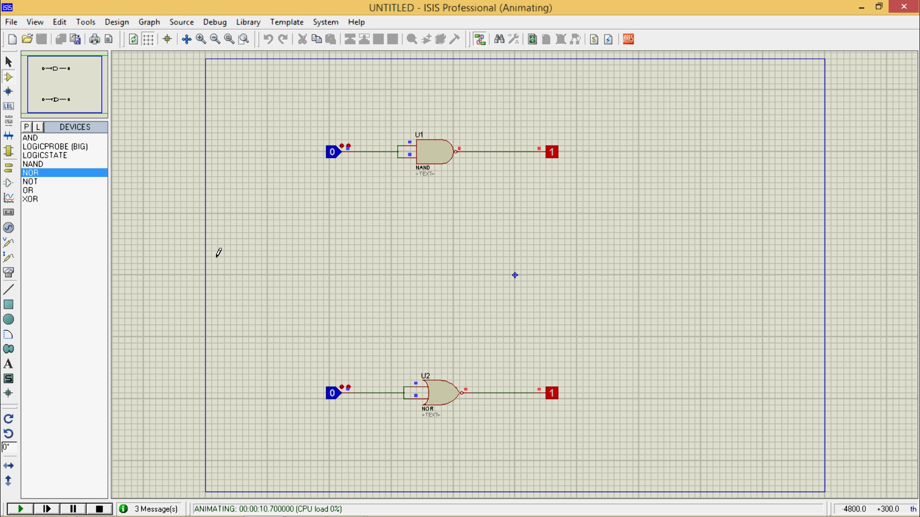
click(100, 510)
drag(267, 114, 601, 424)
Delete both circuits and place LOGICSTATE inputs at the top left and bottom
key(Delete)
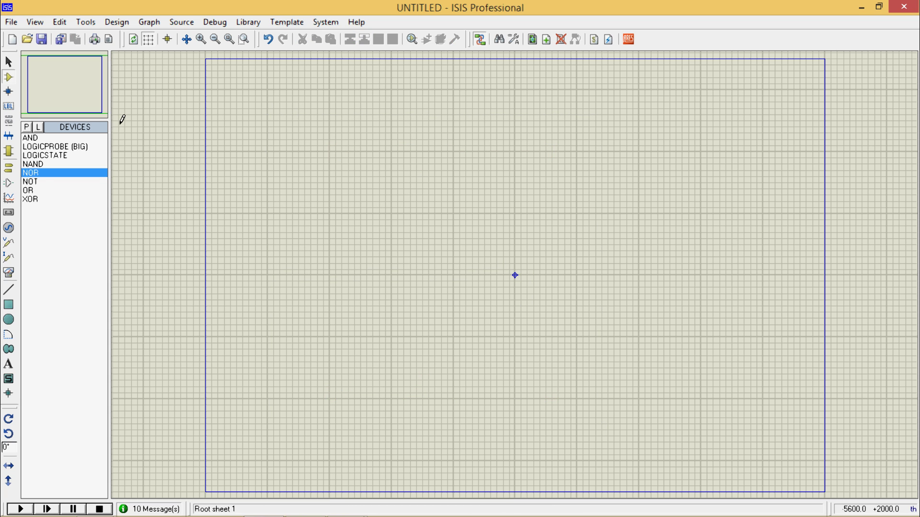
click(37, 156)
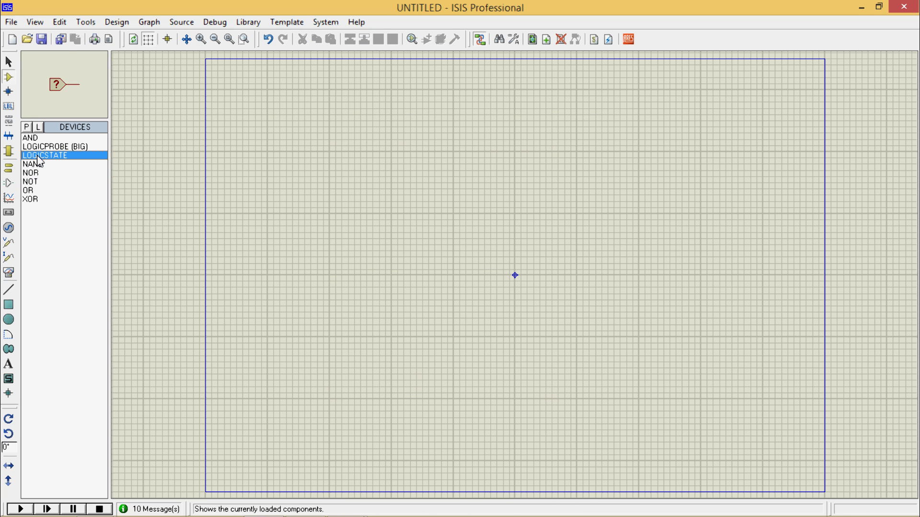
click(331, 133)
click(329, 132)
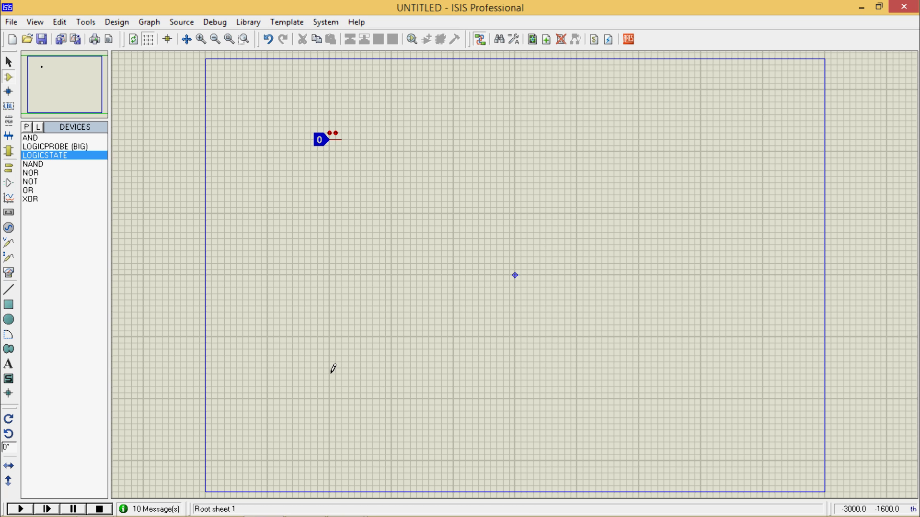
click(332, 431)
click(333, 431)
Place two more LOGICSTATE inputs and bring a NOR gate beside the top pair
click(331, 370)
click(331, 369)
click(330, 190)
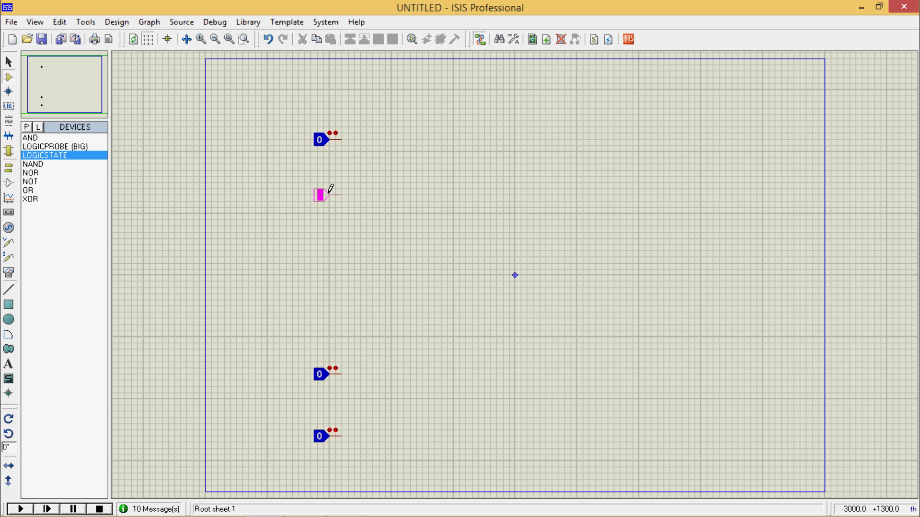
click(330, 190)
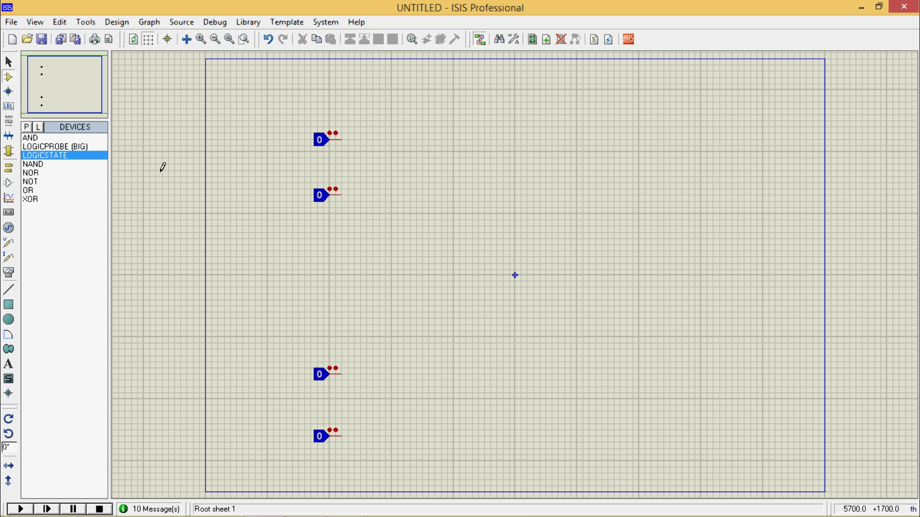
click(40, 173)
click(436, 162)
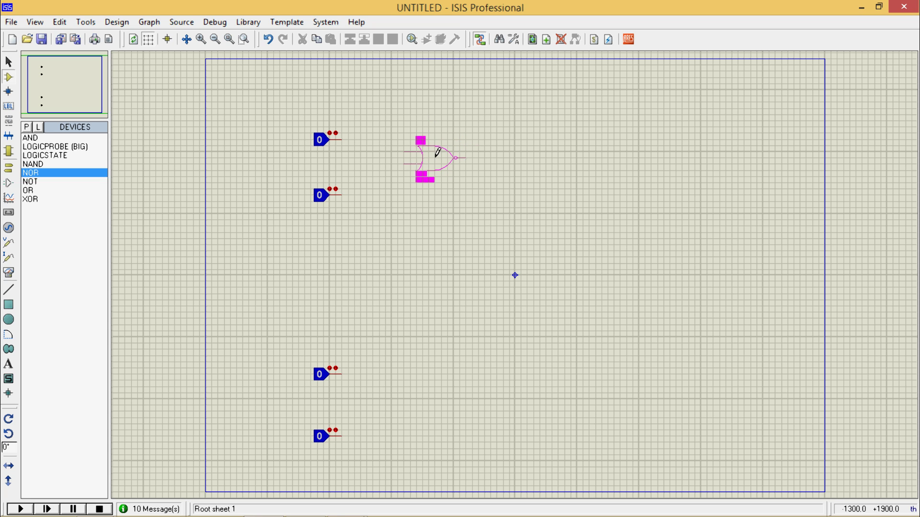
click(436, 163)
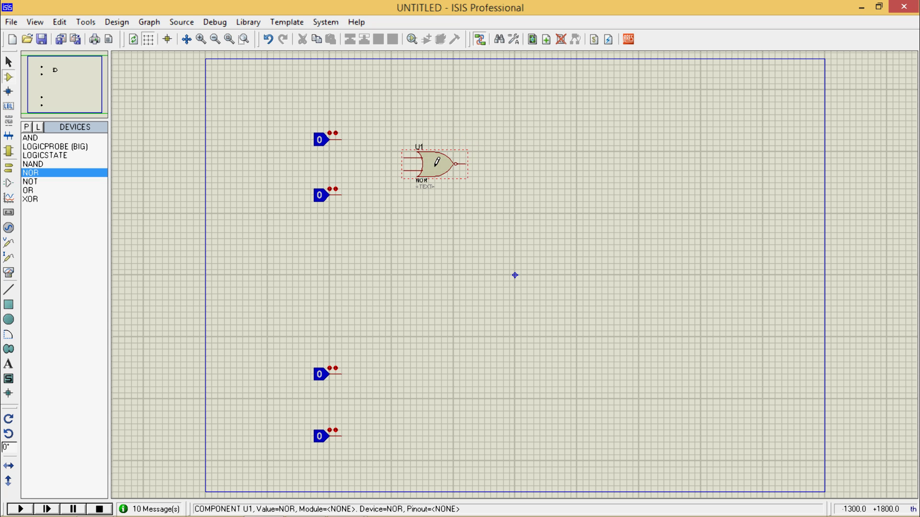
click(341, 139)
click(405, 158)
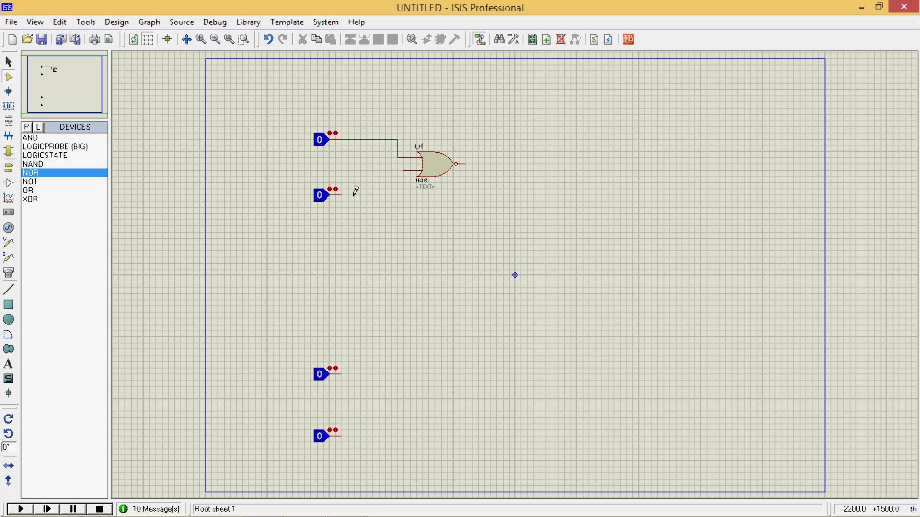
click(342, 195)
click(405, 170)
right_click(445, 162)
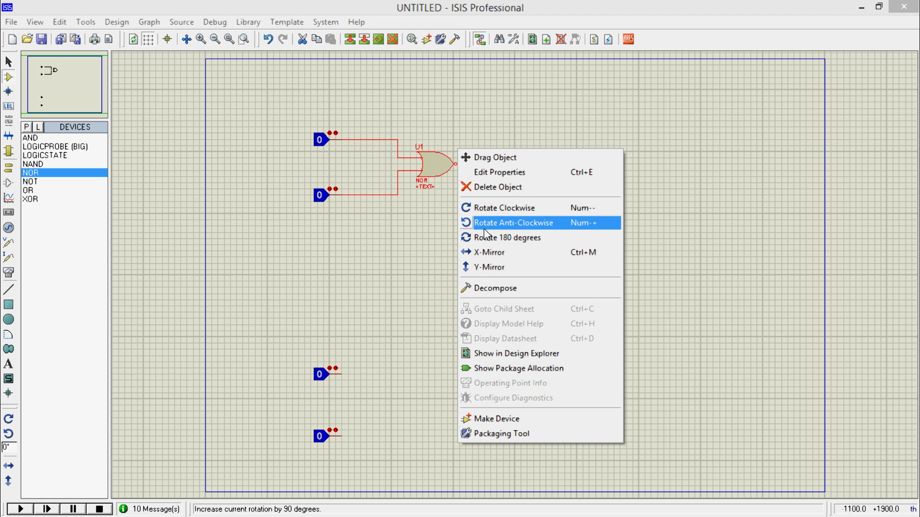
click(487, 189)
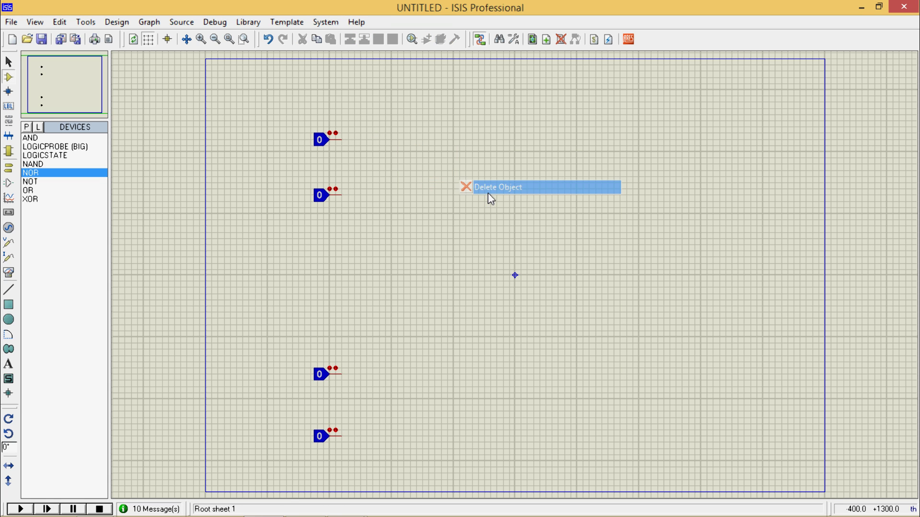
Place NAND U1 and wire both upper logic states to its two inputs
click(38, 164)
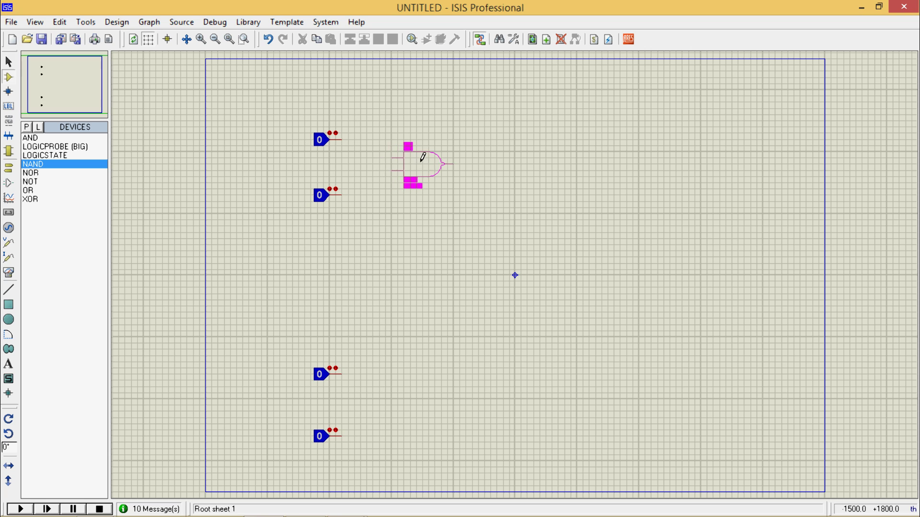
click(421, 160)
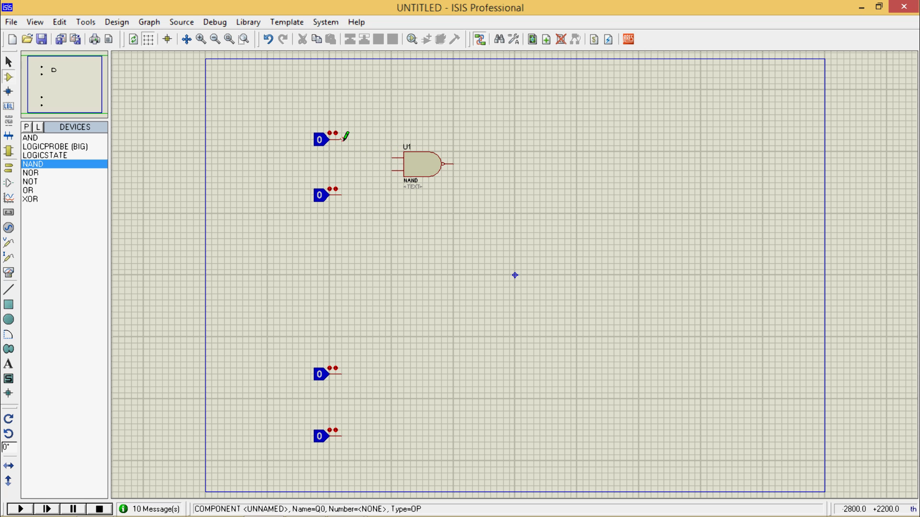
click(341, 139)
click(390, 155)
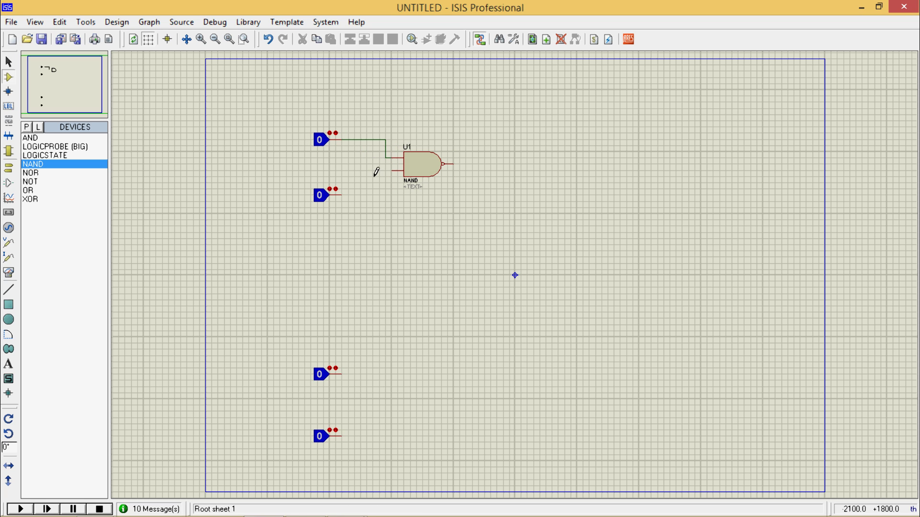
click(342, 195)
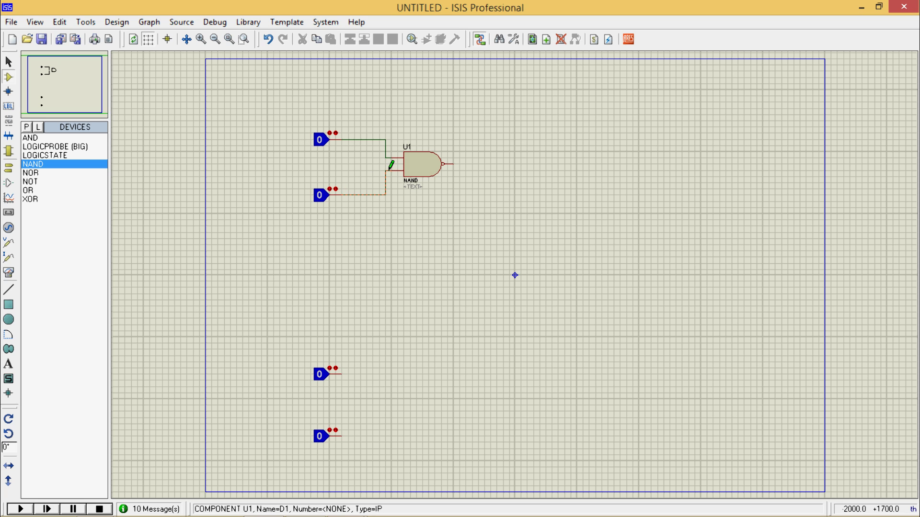
click(391, 165)
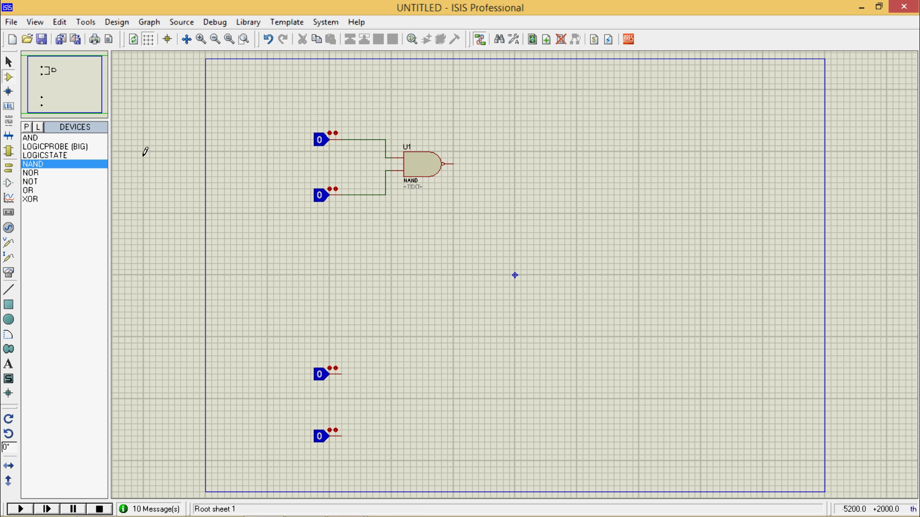
Place NAND U2 right of U1, tie its inputs, and wire U1's output to them
click(533, 162)
click(536, 163)
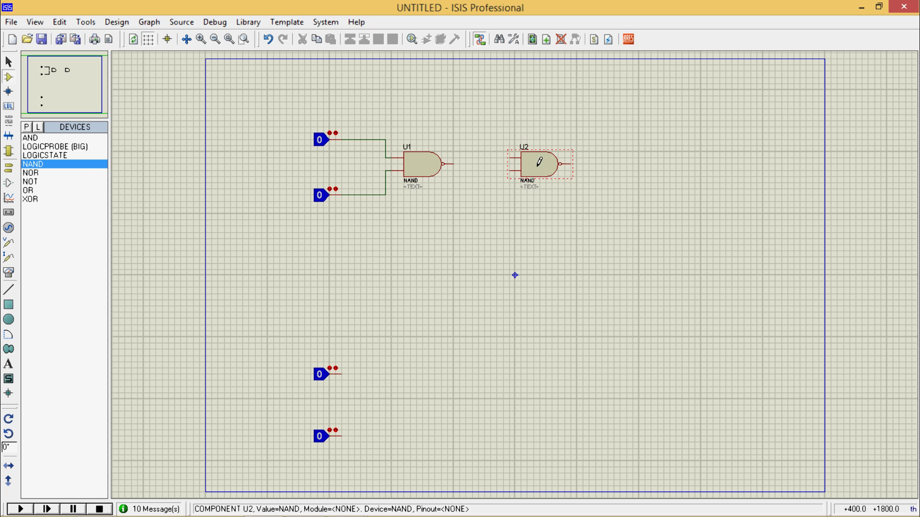
click(499, 158)
click(501, 171)
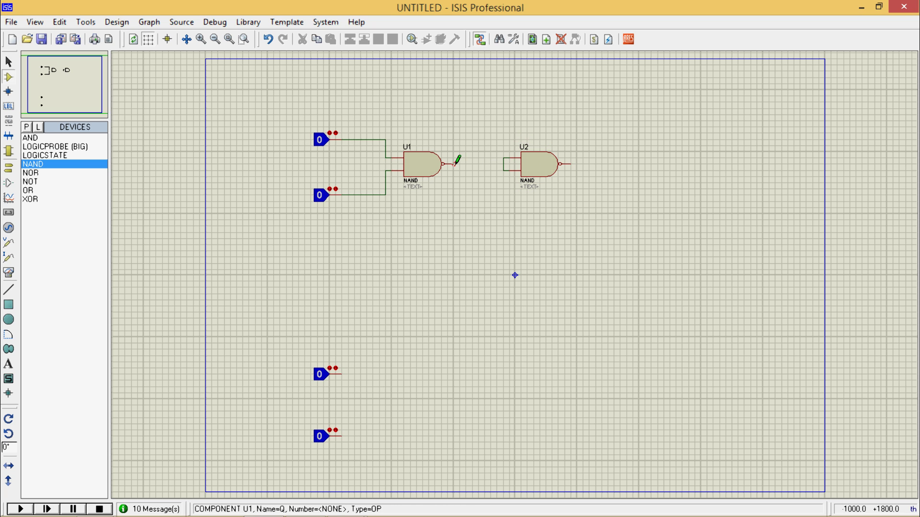
click(454, 164)
click(503, 164)
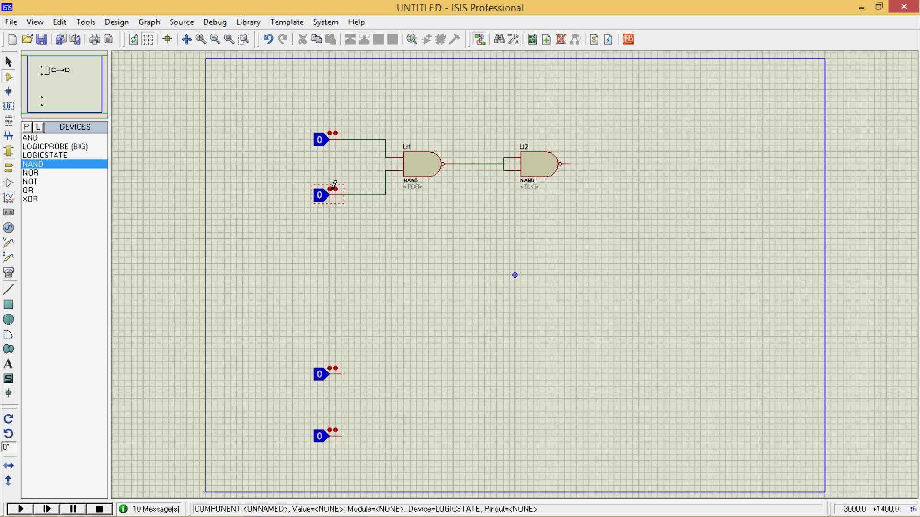
Place a LOGICPROBE (BIG) right of U2, wire U2's output to it, and simulate
click(52, 147)
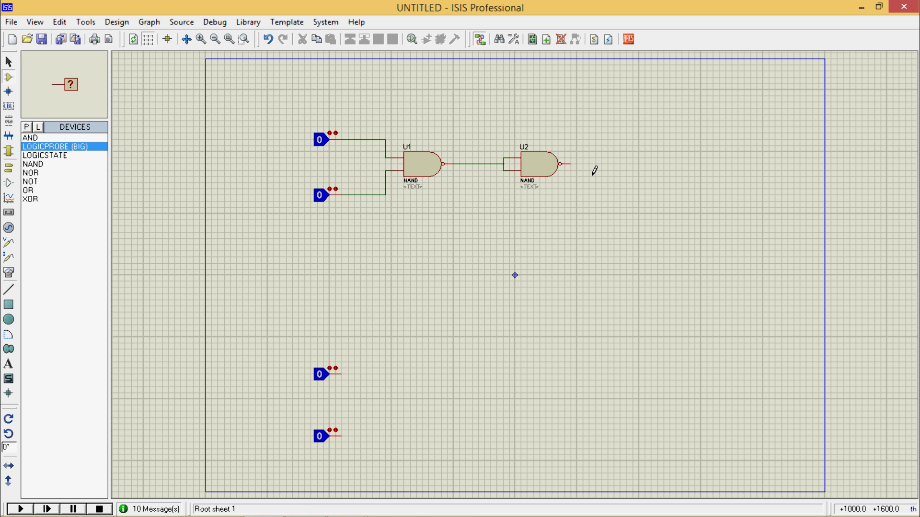
click(633, 157)
click(634, 158)
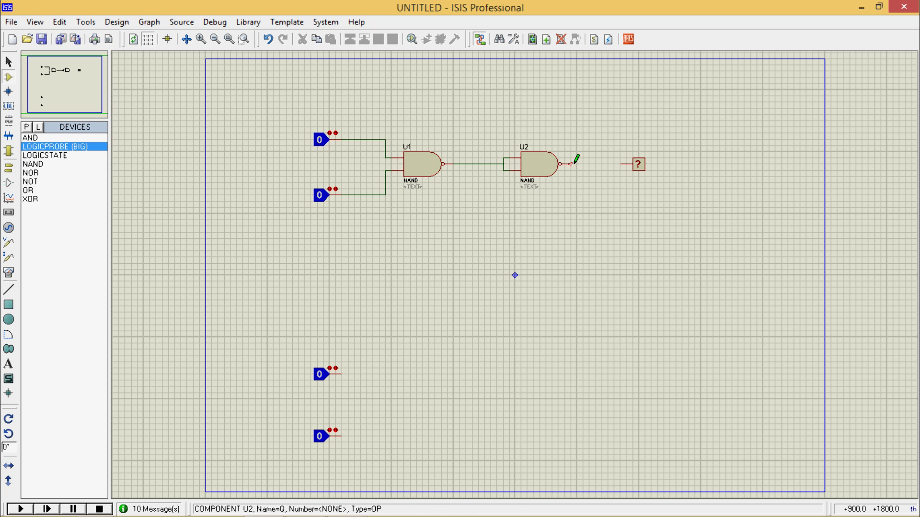
click(571, 163)
click(624, 164)
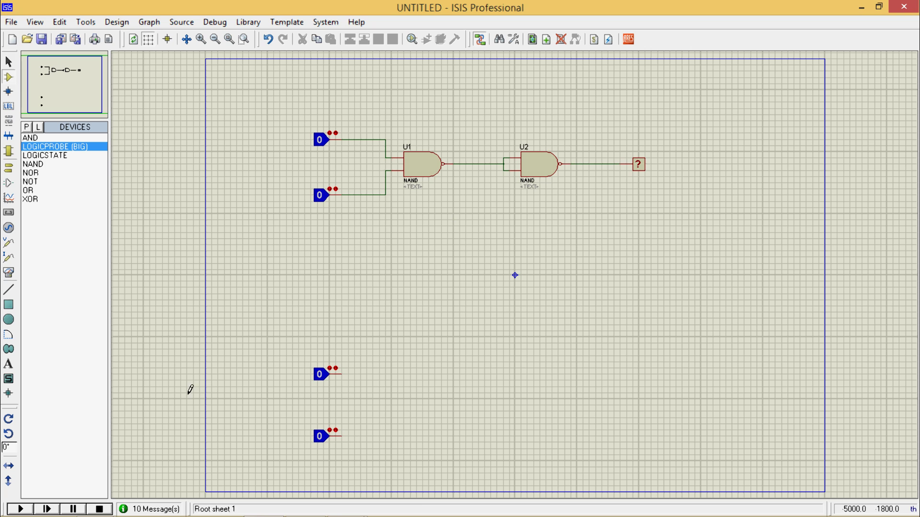
click(26, 510)
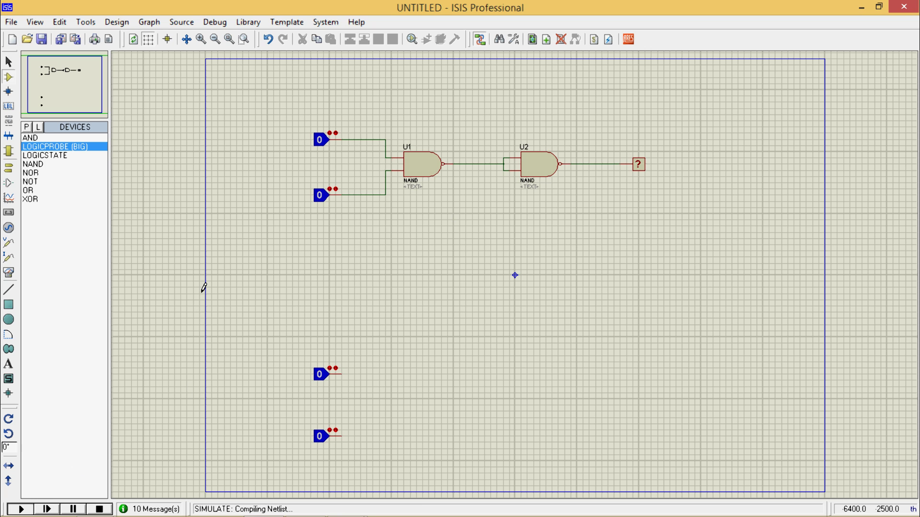
Set both upper logic-state inputs to 1 so the probe reads 1, then stop simulating
click(320, 197)
click(320, 196)
click(320, 142)
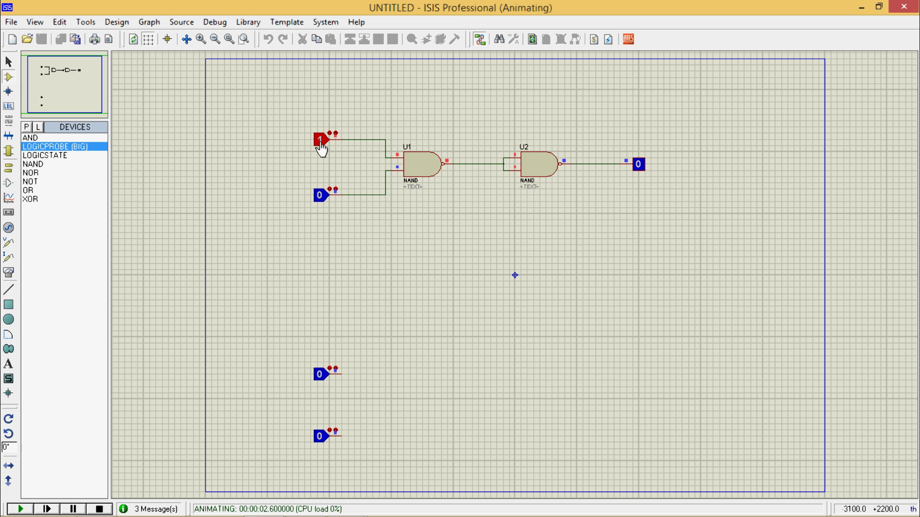
click(319, 197)
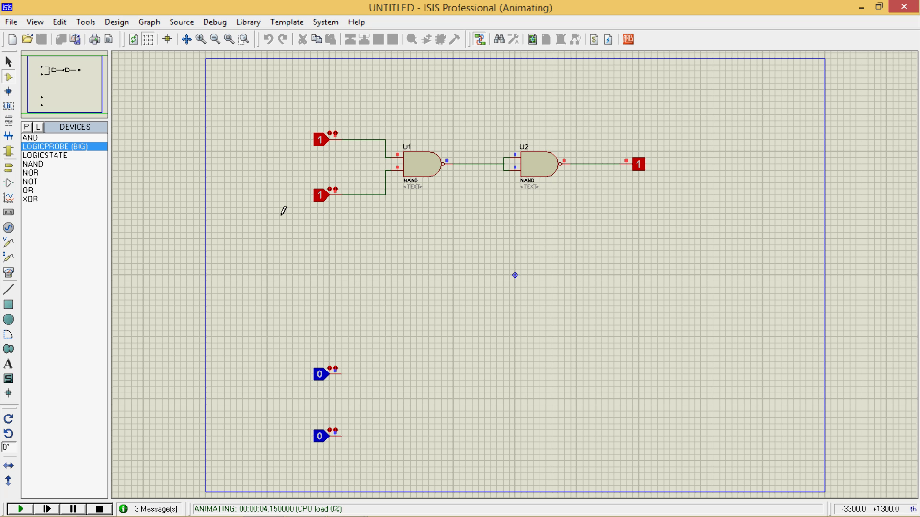
click(100, 509)
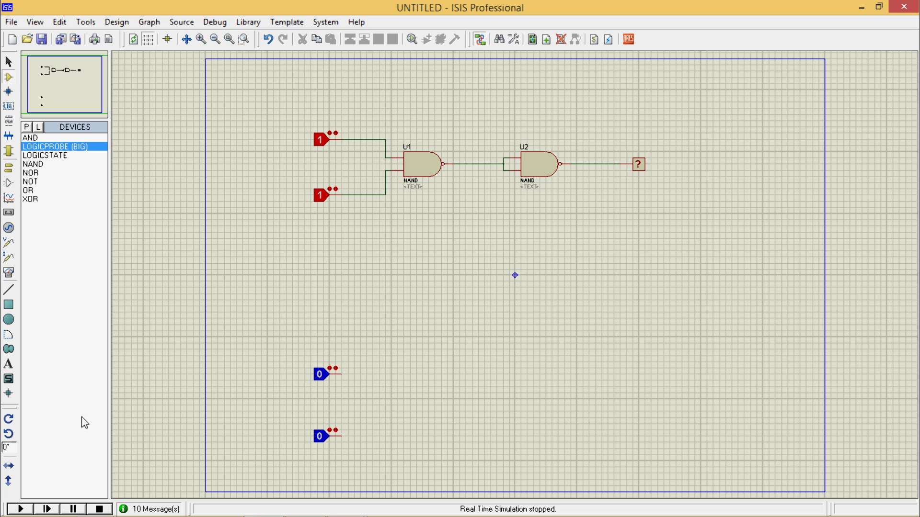
Place NOR gates U3 and U4 to the right of the lower two logic states
click(37, 173)
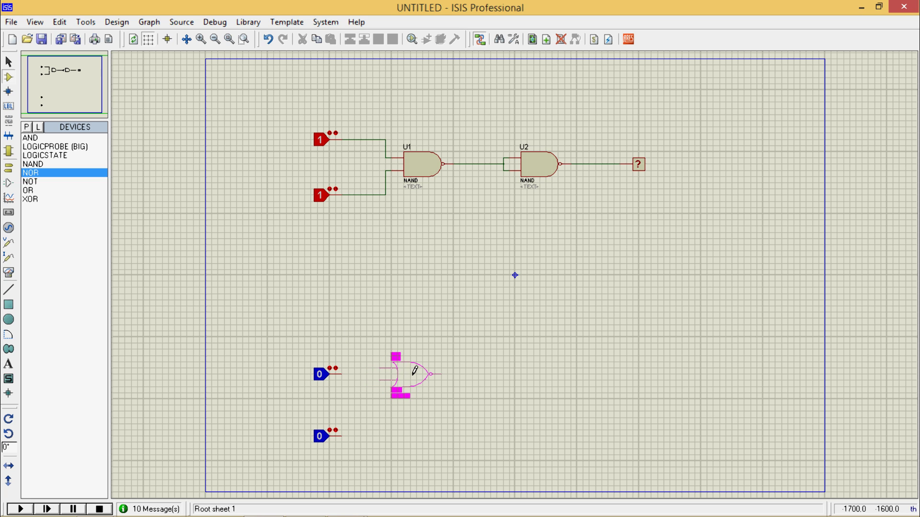
click(415, 372)
click(402, 432)
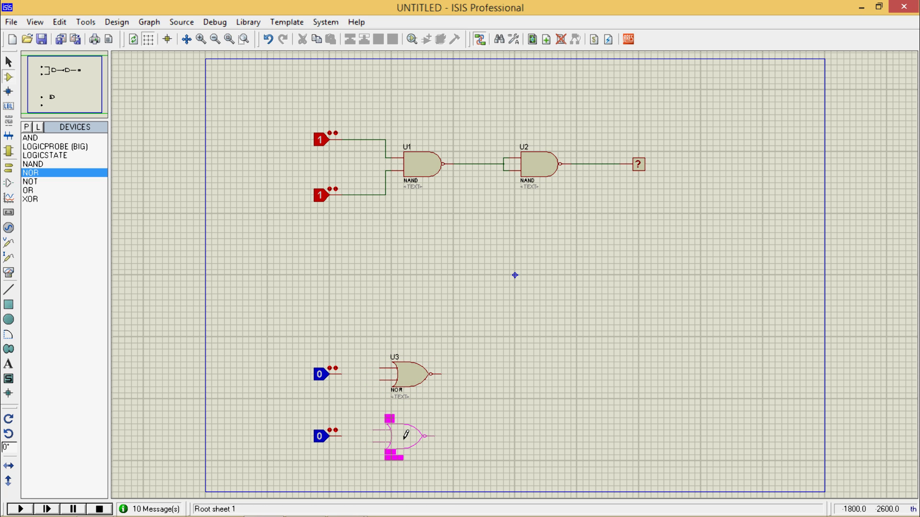
click(416, 434)
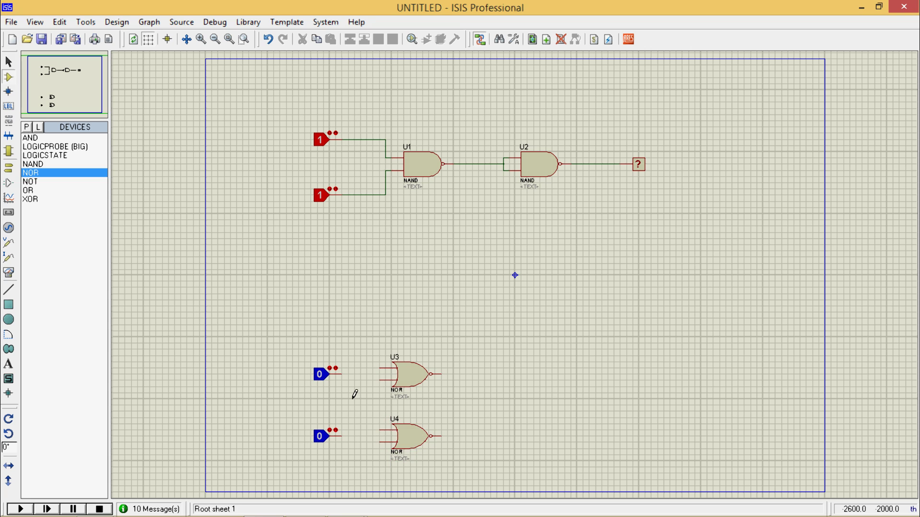
Tie each gate's two inputs together and wire the third and bottom logic states to U3 and U4
click(382, 368)
click(382, 381)
click(382, 430)
click(382, 441)
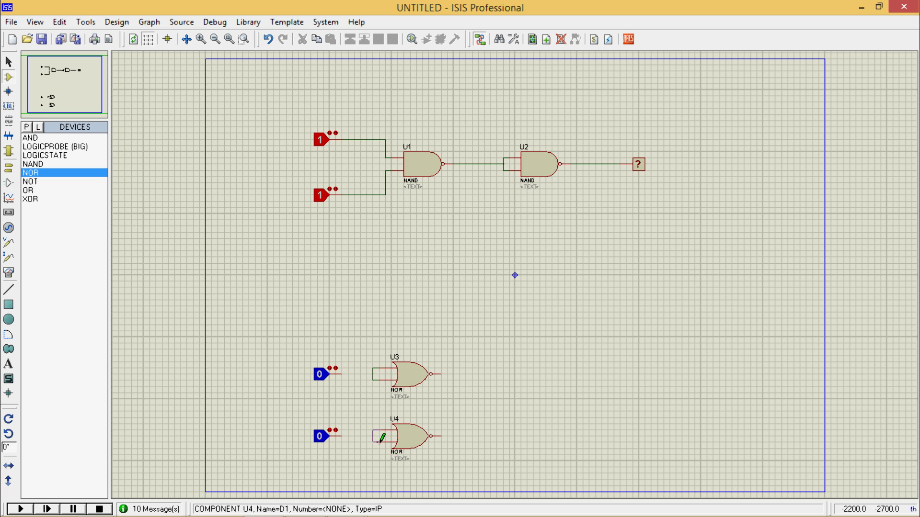
click(341, 374)
click(373, 374)
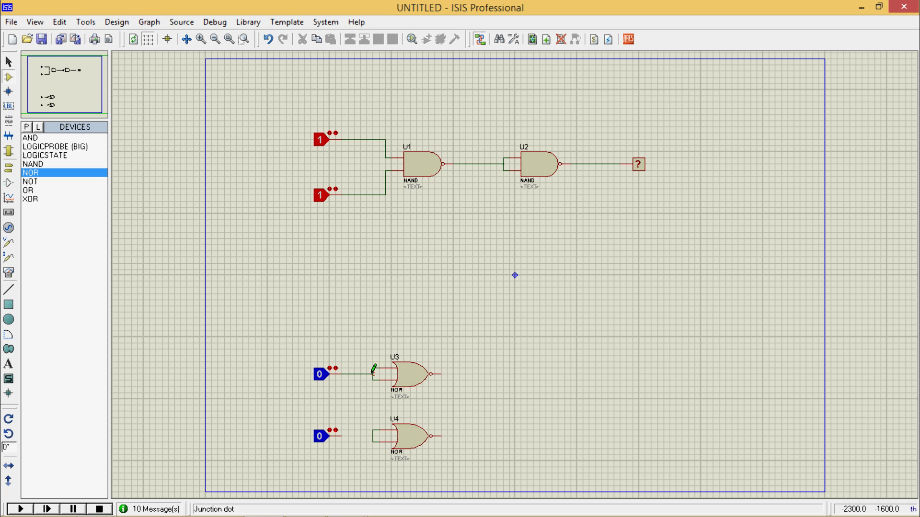
click(341, 436)
click(373, 436)
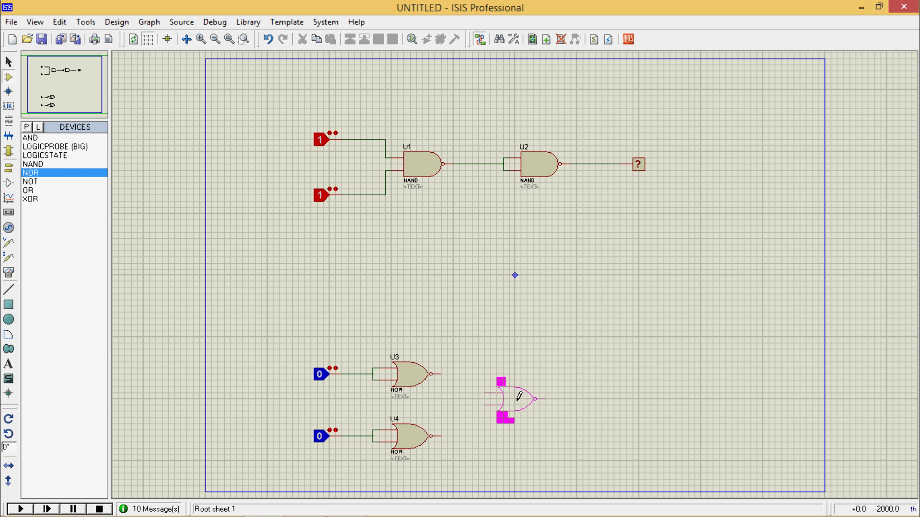
Place NOR gate U5 and wire the U3 and U4 outputs into its two inputs
click(518, 399)
click(441, 374)
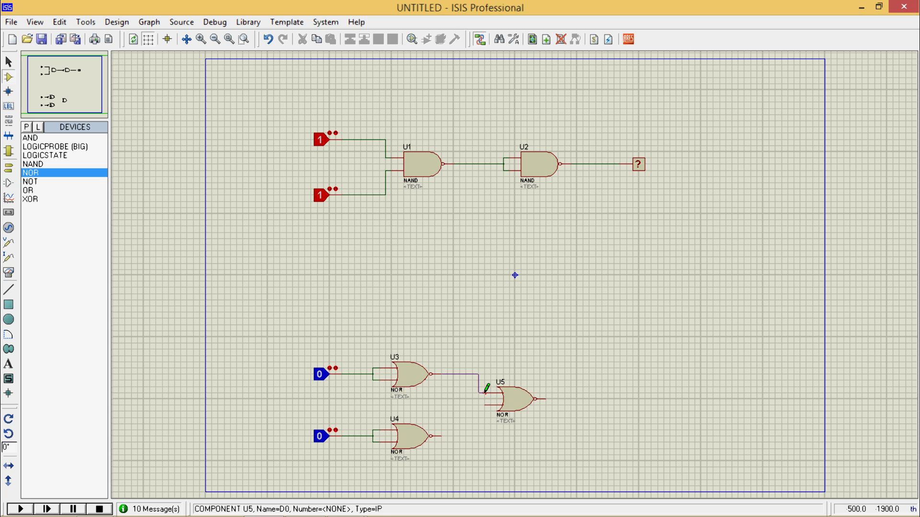
click(486, 392)
click(441, 436)
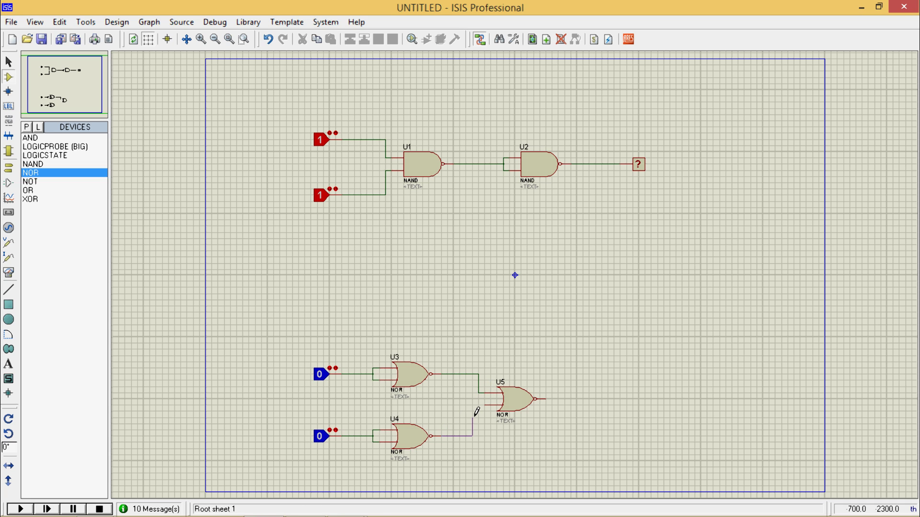
click(486, 401)
Add a LOGICPROBE (BIG) right of U5 and wire U5's output to it
click(32, 156)
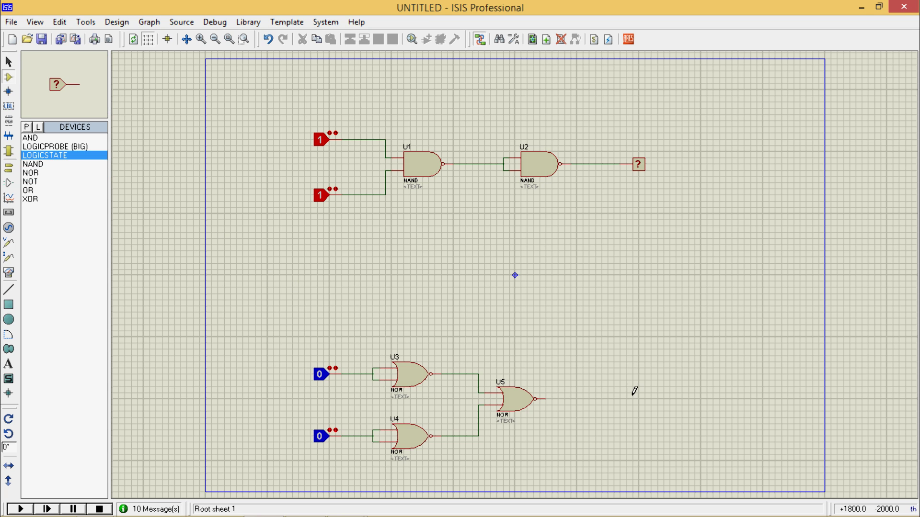
click(67, 146)
click(639, 396)
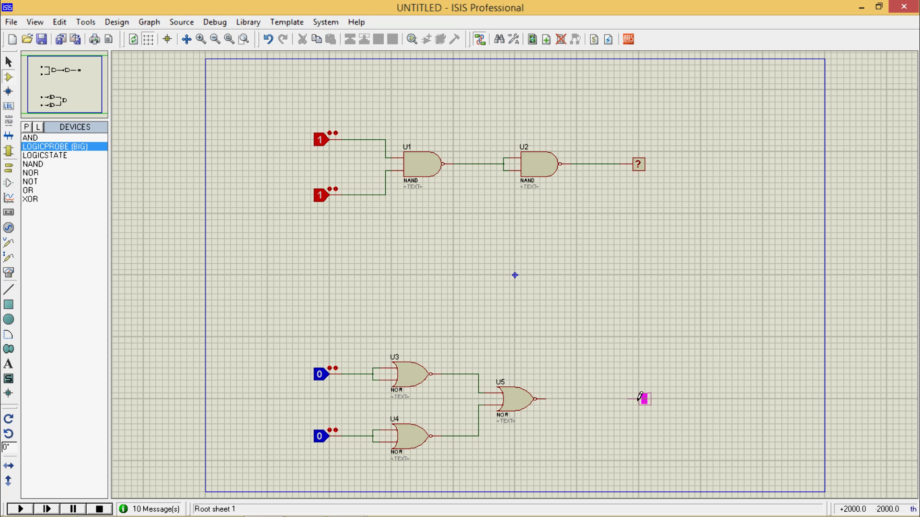
click(641, 396)
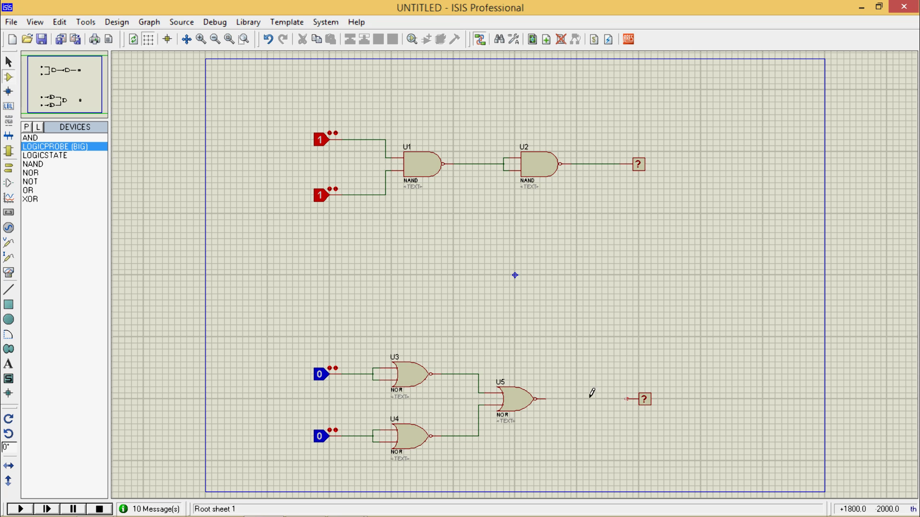
click(549, 399)
click(638, 399)
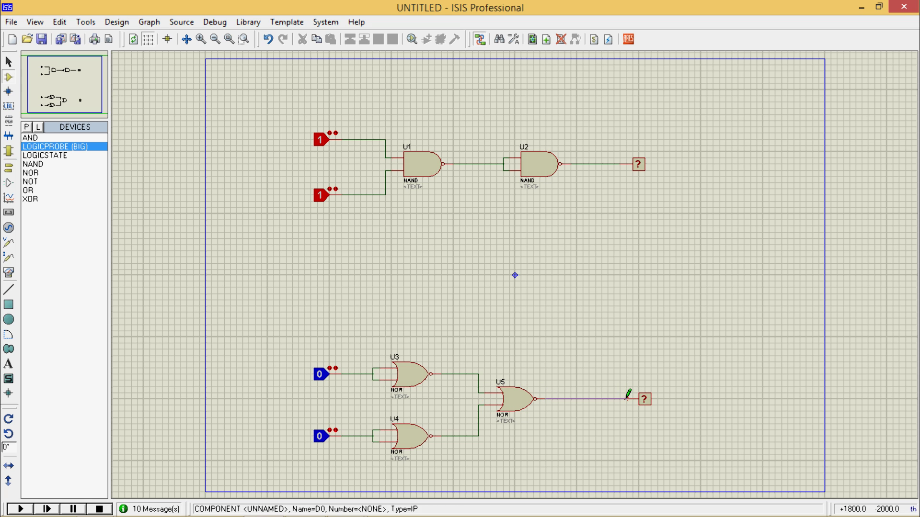
Simulate with both lower logic states set to 1 so the NOR probe reads 1, stop, then rerun and stop
click(21, 510)
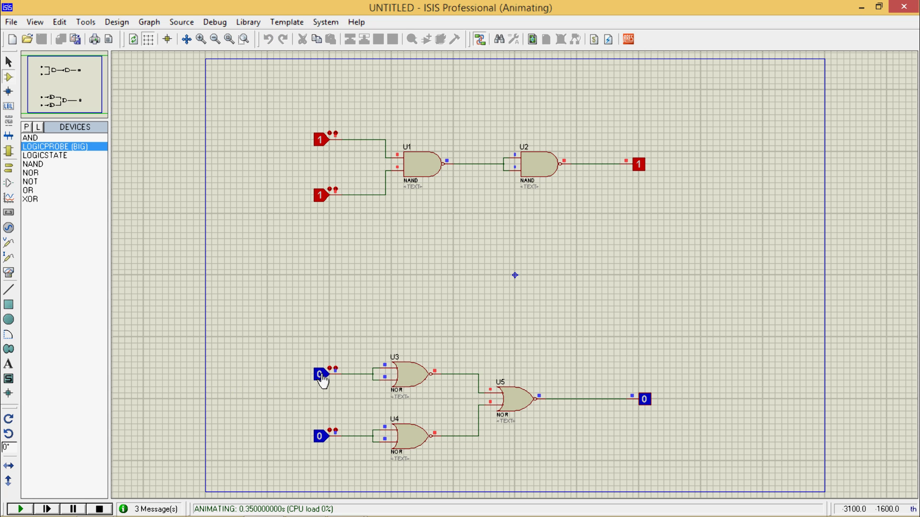
click(320, 435)
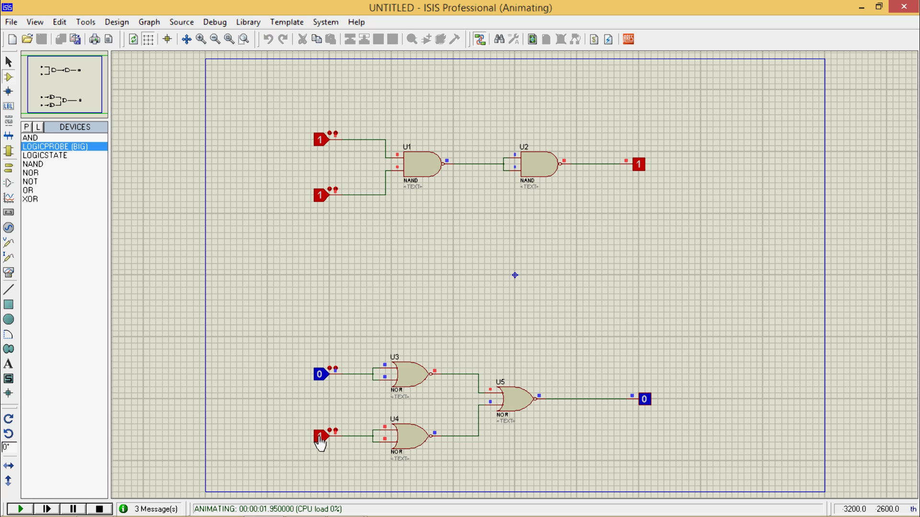
click(321, 375)
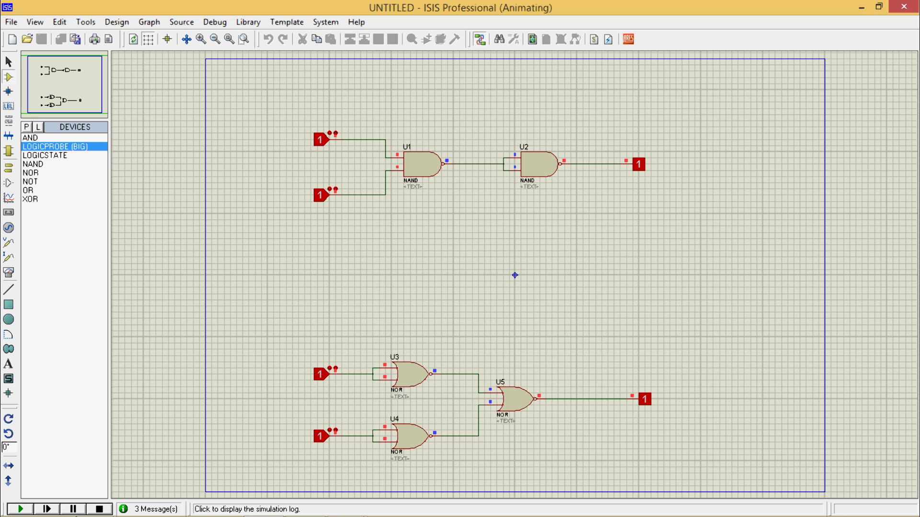
click(100, 509)
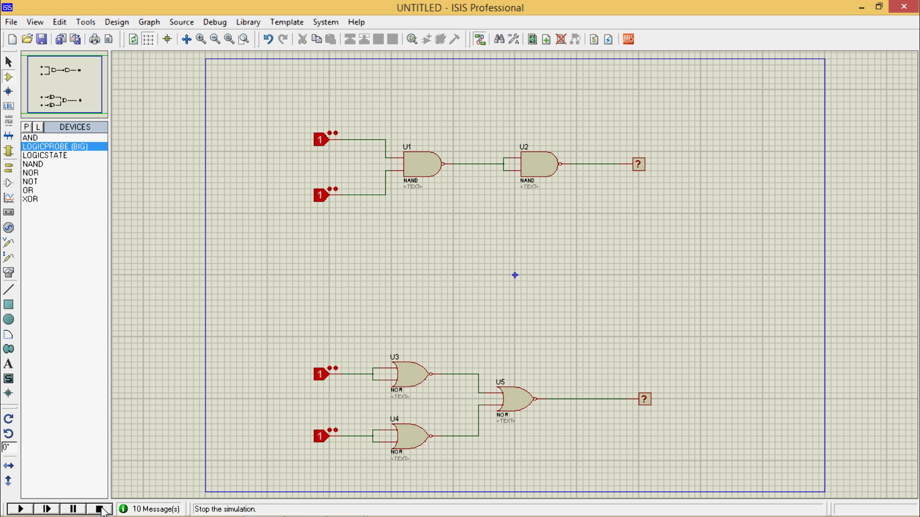
click(21, 509)
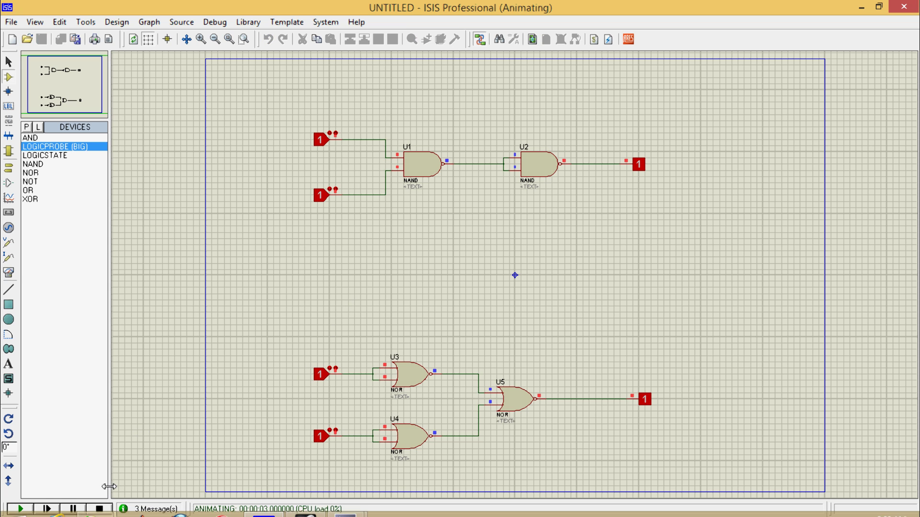
click(99, 508)
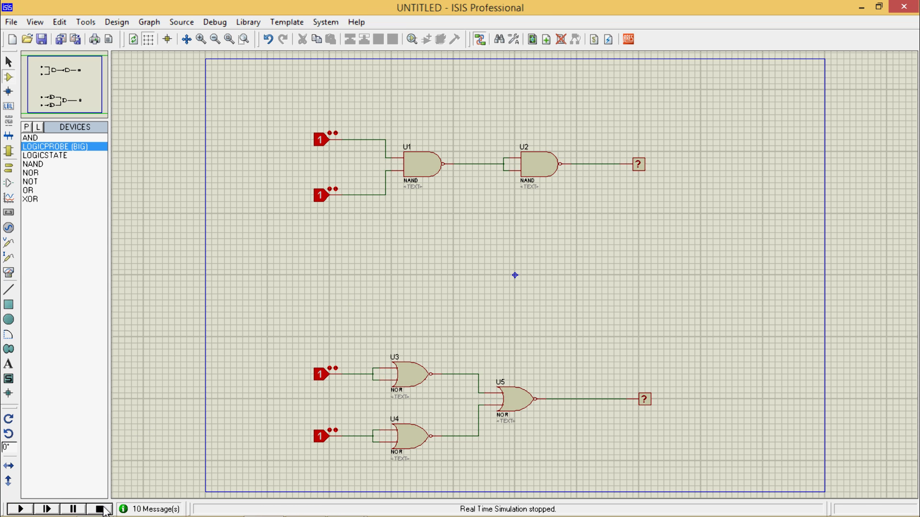
Delete NAND gate U1 together with its wires
right_click(416, 168)
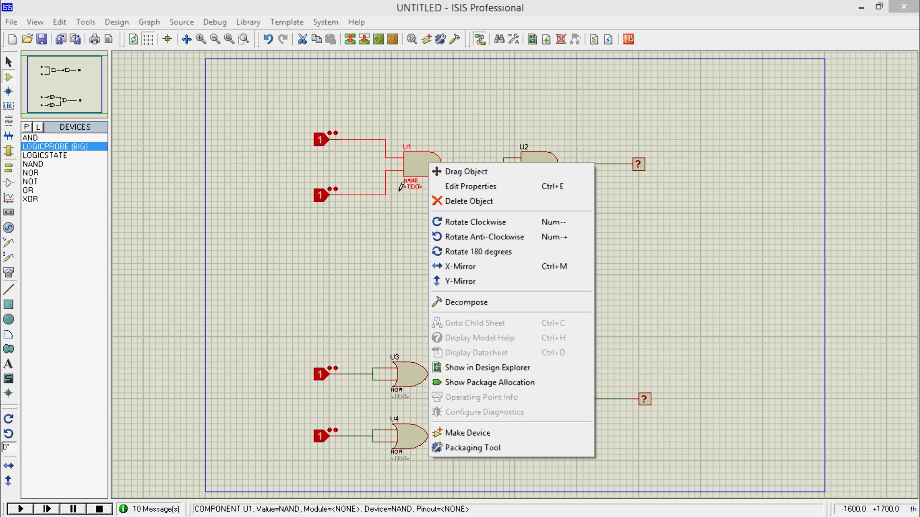
key(Escape)
click(425, 164)
key(Delete)
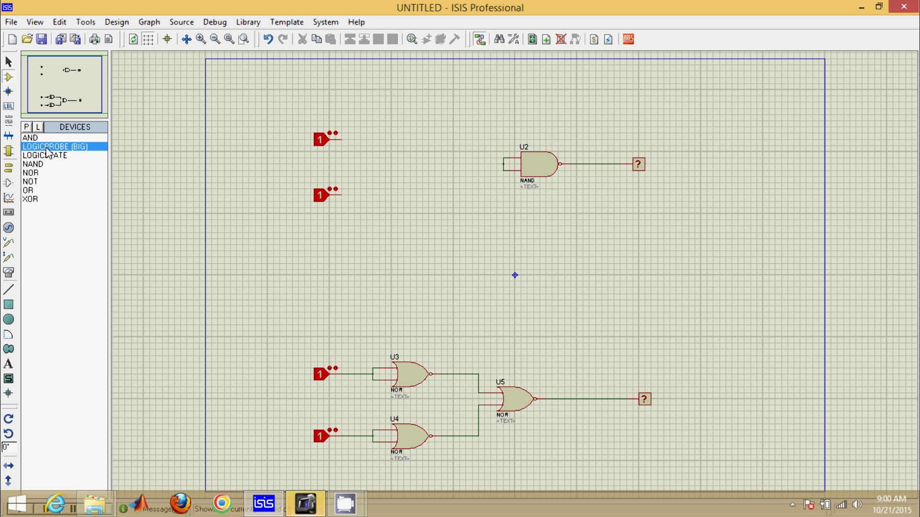
Place a NOR gate as U1 and position it between the two top logic states
click(44, 173)
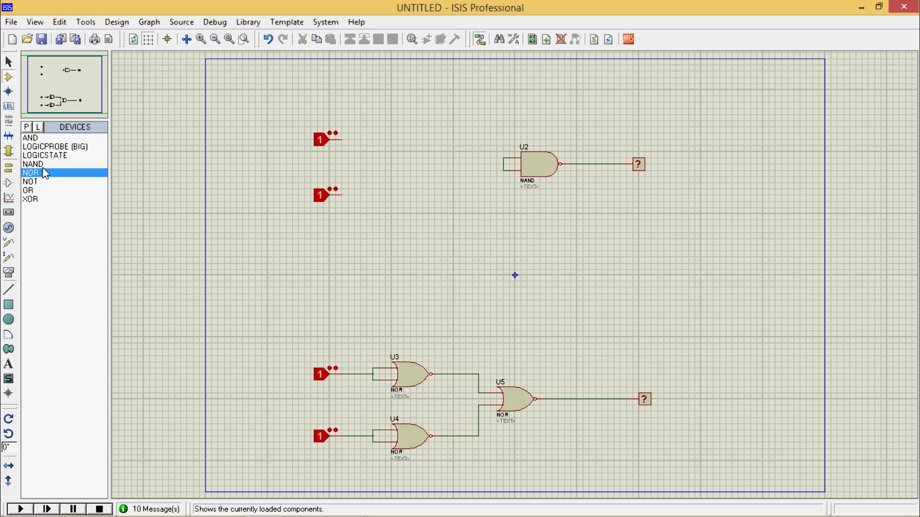
click(389, 135)
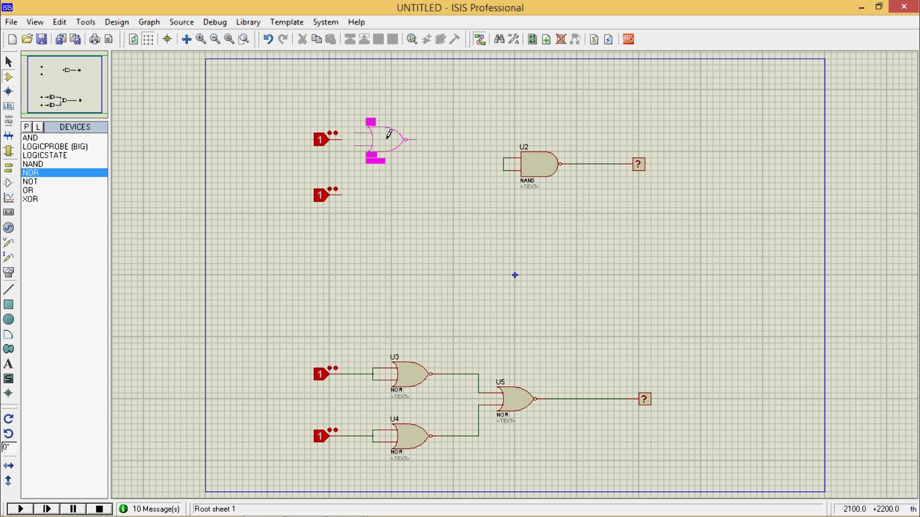
click(406, 135)
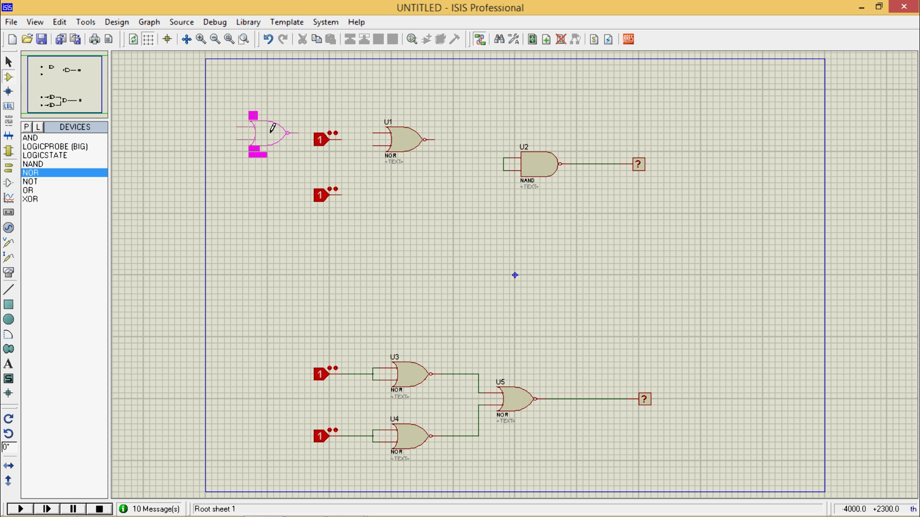
key(Escape)
click(409, 146)
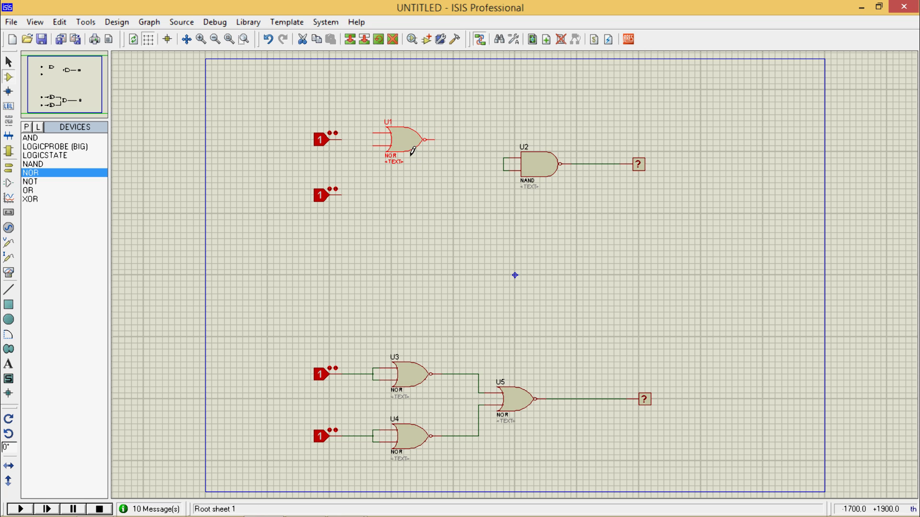
drag(410, 163, 410, 164)
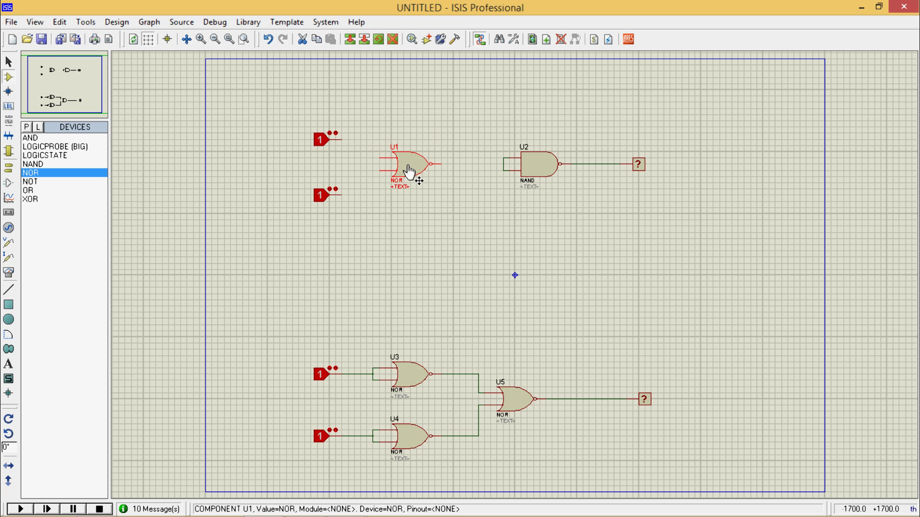
Wire the top and lower logic states to U1's upper and lower inputs
click(346, 138)
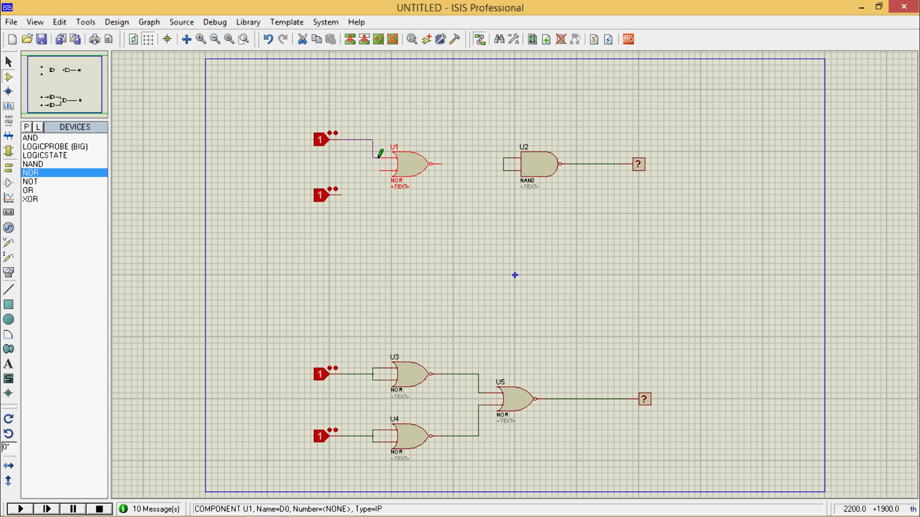
click(380, 159)
click(345, 193)
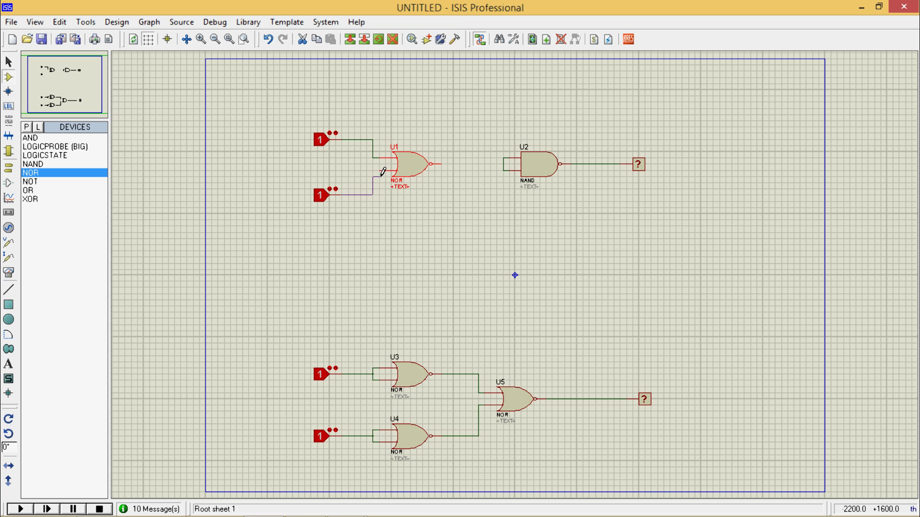
click(382, 170)
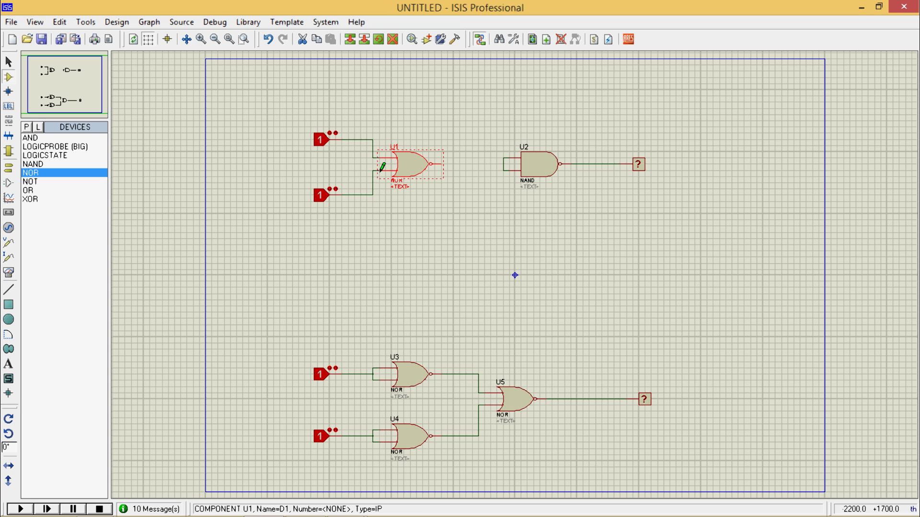
Delete NAND gate U2 and place a NOR gate U2 in its spot
right_click(540, 153)
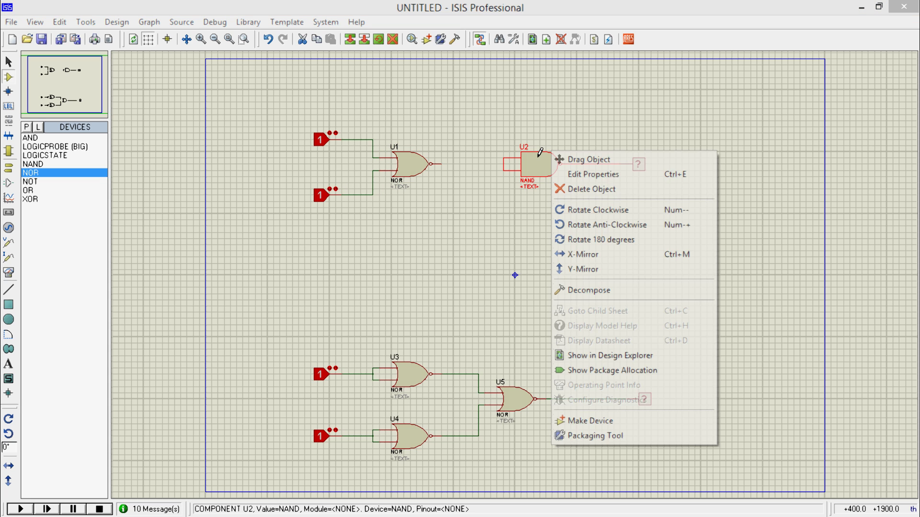
click(570, 191)
click(470, 167)
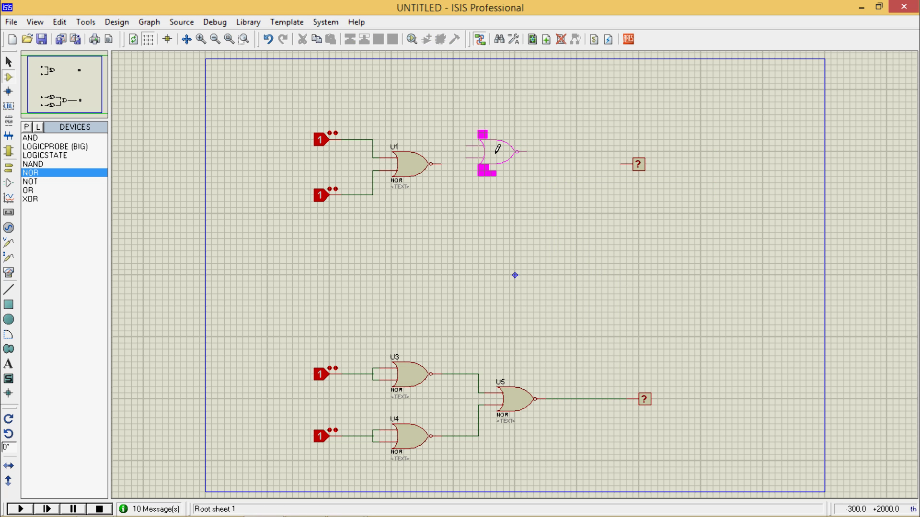
click(501, 157)
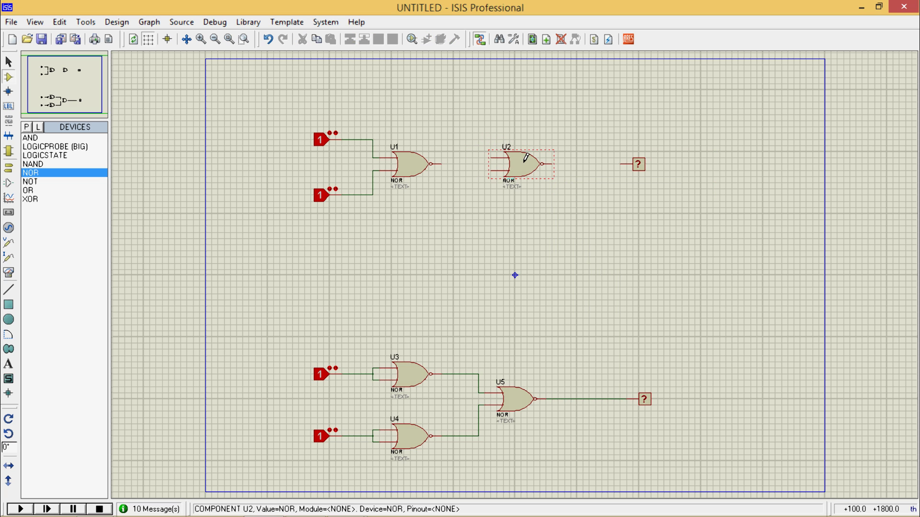
Wire U1's output into U2 and U2's output to the top probe
click(449, 164)
click(485, 164)
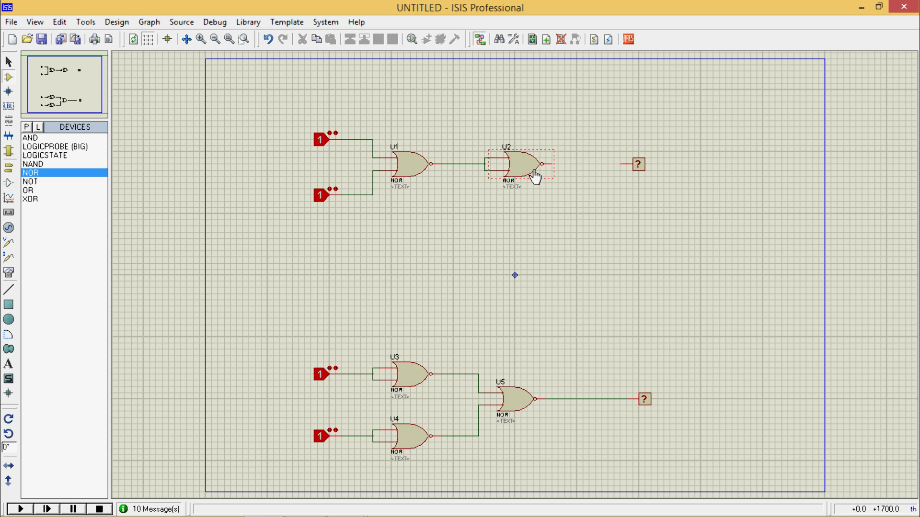
click(550, 164)
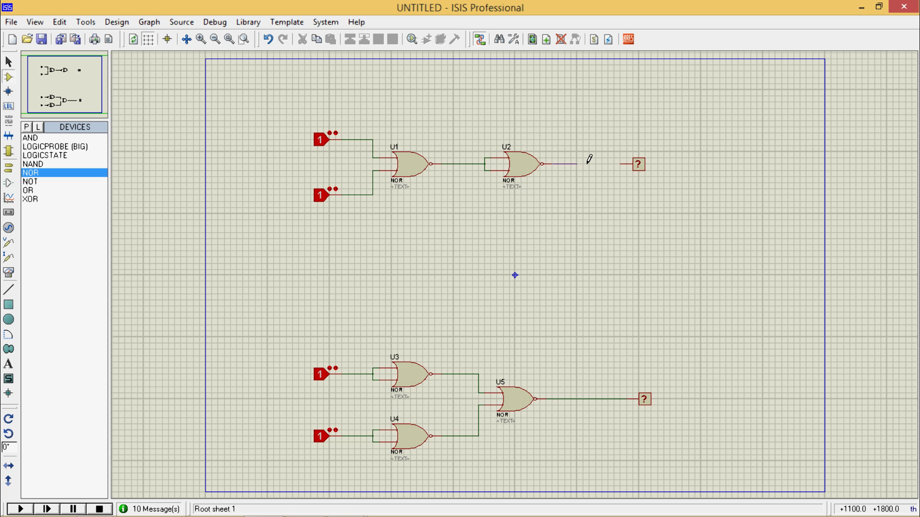
click(623, 163)
click(413, 374)
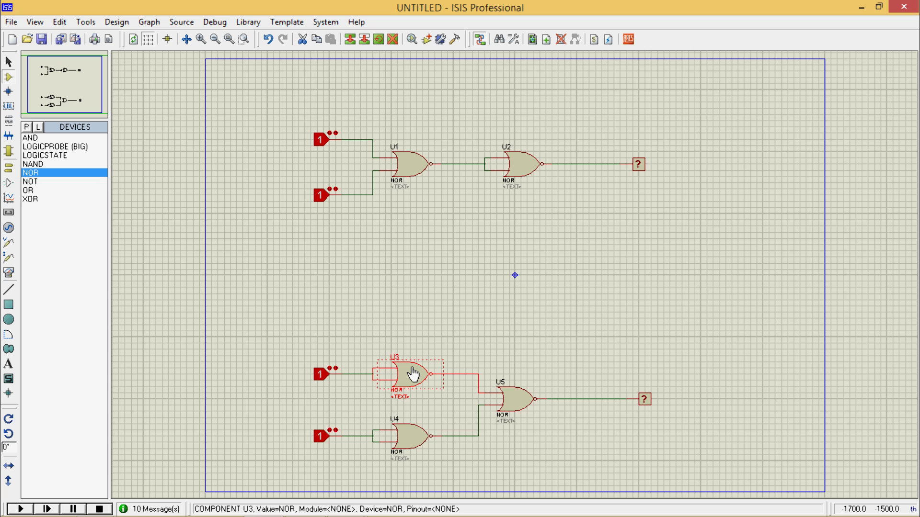
Delete NOR gates U3, U4 and U5 with their wires
key(Delete)
click(408, 443)
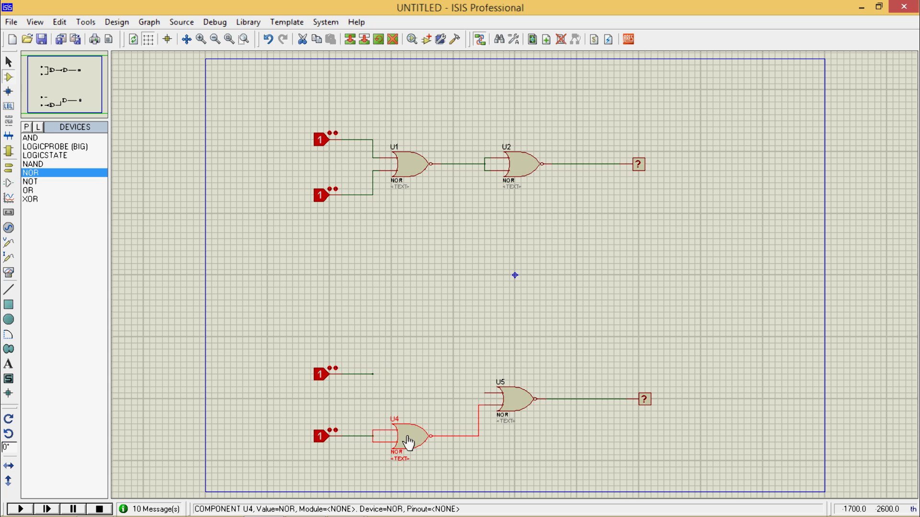
key(Delete)
click(517, 404)
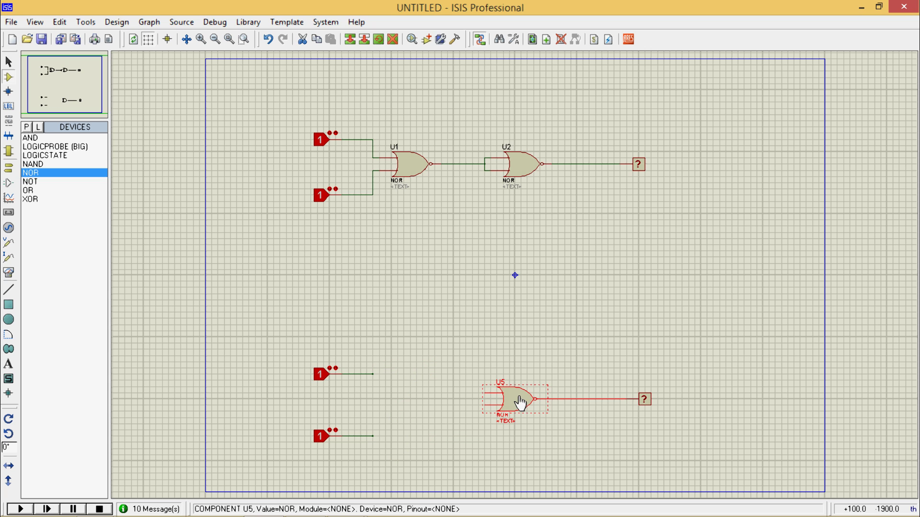
key(Delete)
Place three NAND gates as U3, U4 and U5 before the bottom probe
click(48, 164)
click(433, 372)
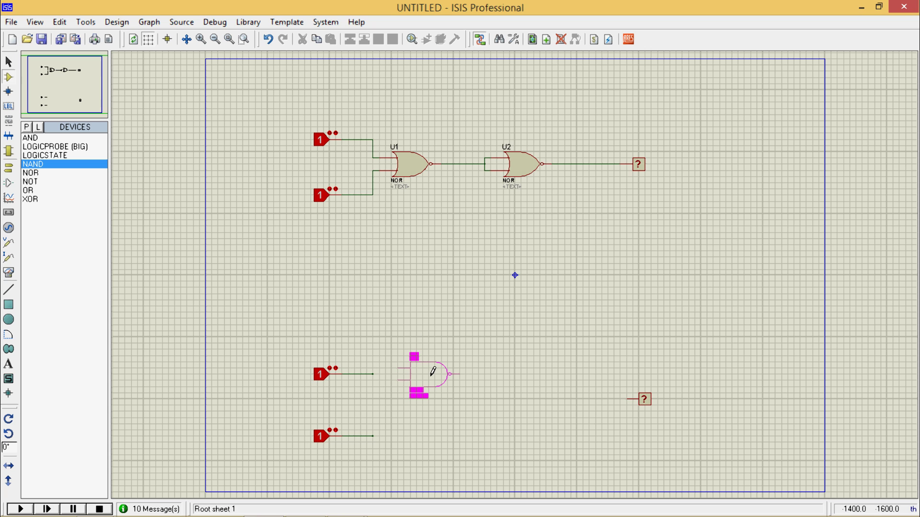
click(433, 371)
click(426, 434)
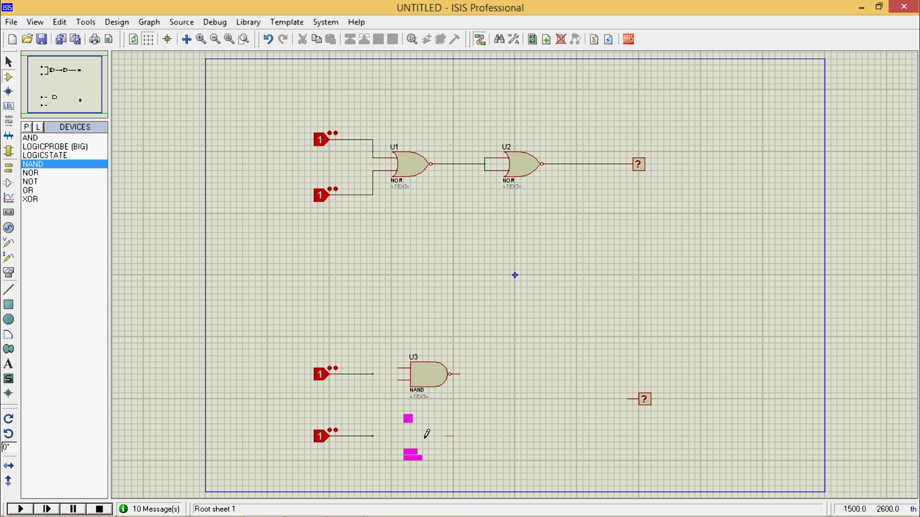
click(425, 434)
click(534, 403)
click(535, 401)
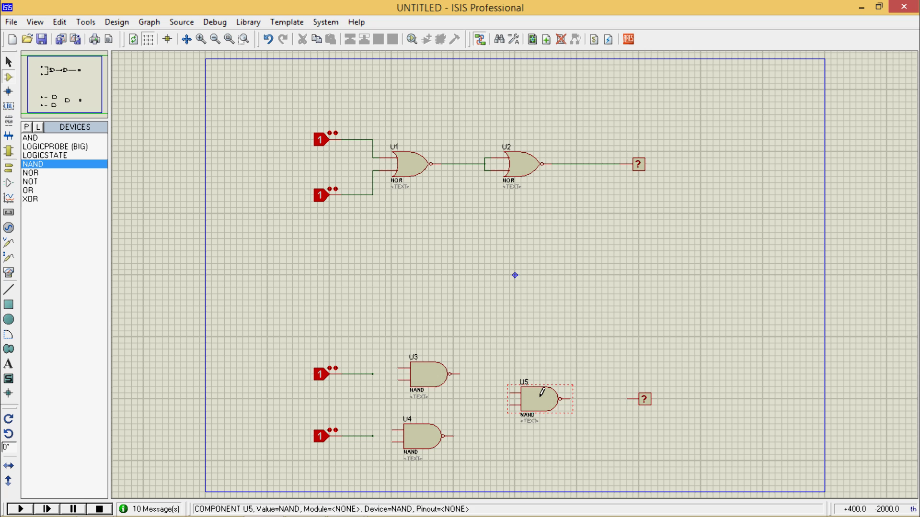
Wire U3 and U4 outputs into U5's inputs and tie each gate's two inputs together
click(460, 373)
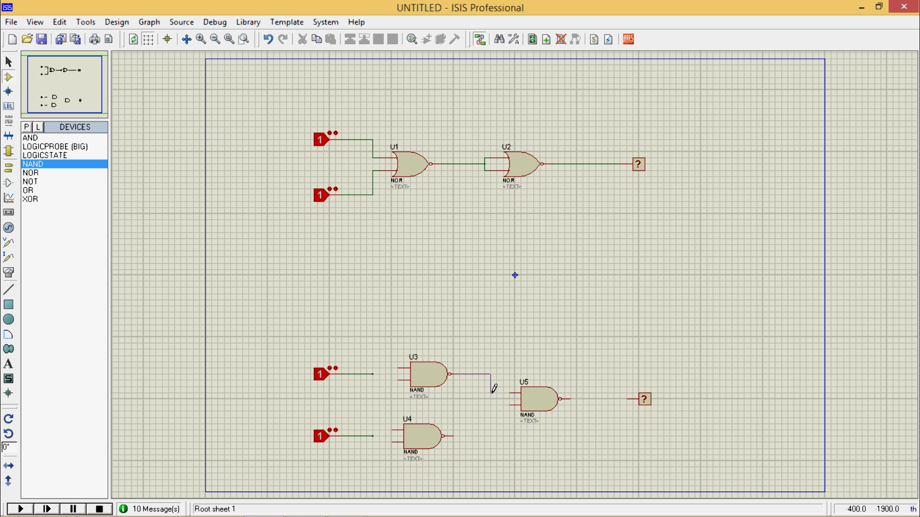
click(510, 393)
click(454, 434)
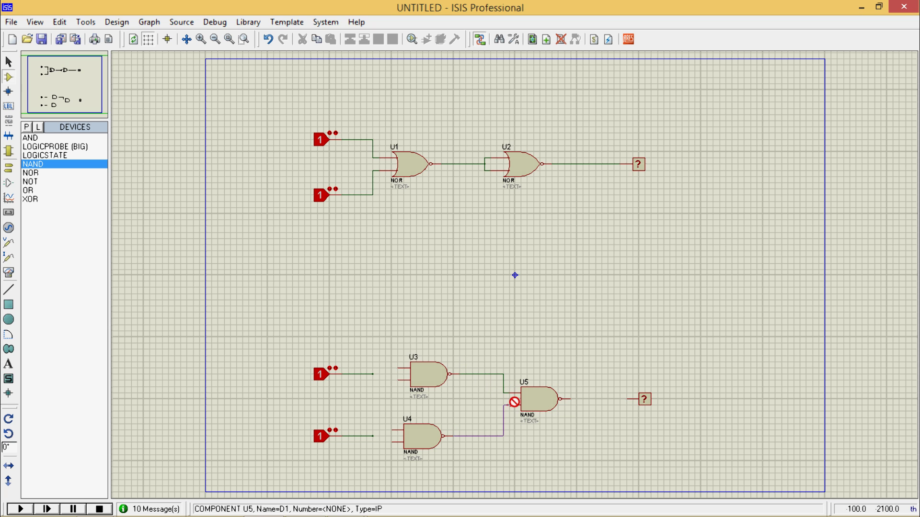
click(511, 405)
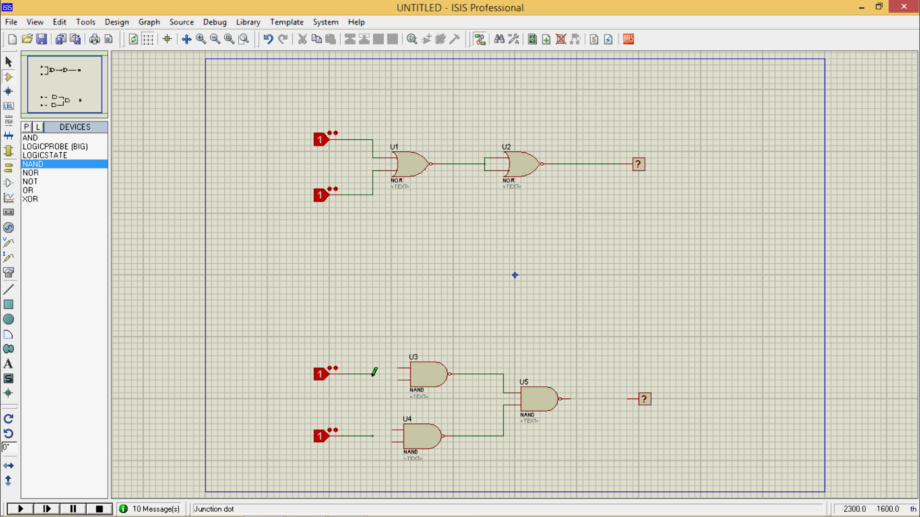
click(398, 369)
click(397, 380)
click(390, 430)
click(391, 441)
Connect the two lower logic states to the tied inputs of U3 and U4
click(373, 374)
click(391, 374)
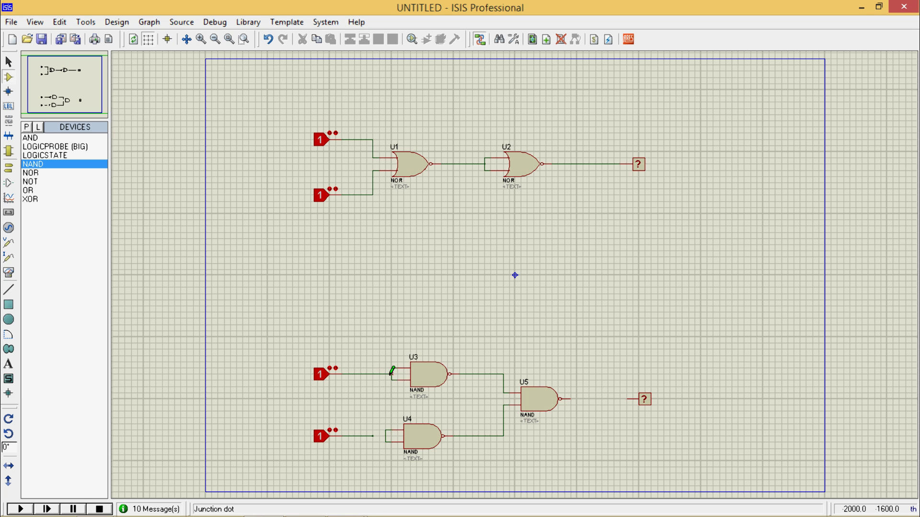
click(386, 436)
click(572, 398)
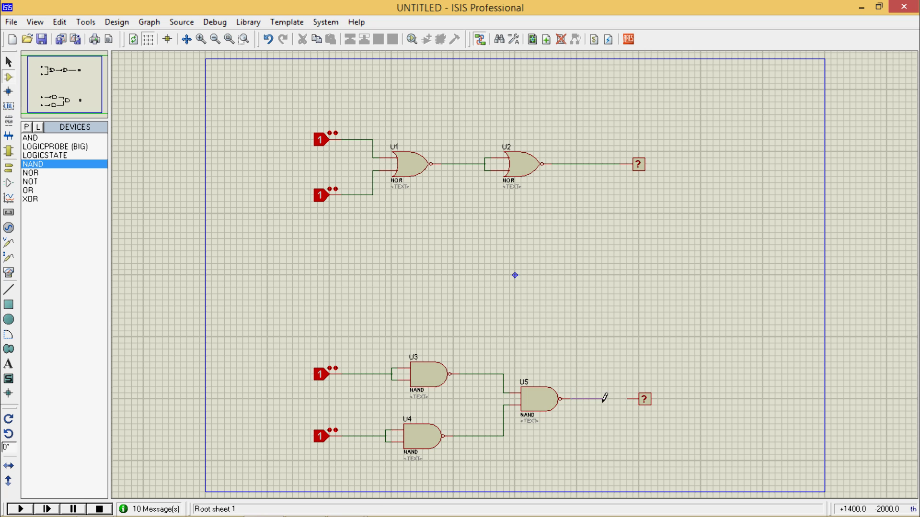
Wire U5 to the bottom probe, then simulate toggling the logic-state inputs between 0 and 1, and stop
click(632, 399)
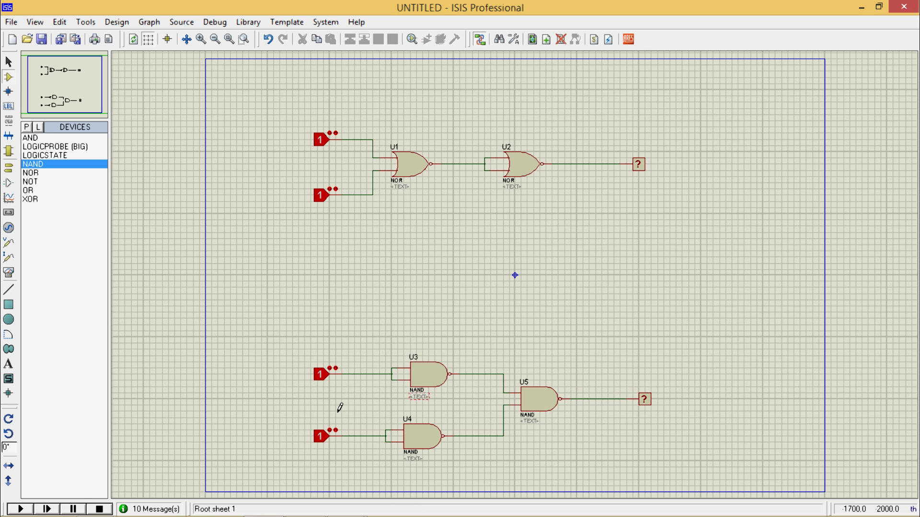
click(29, 509)
click(324, 144)
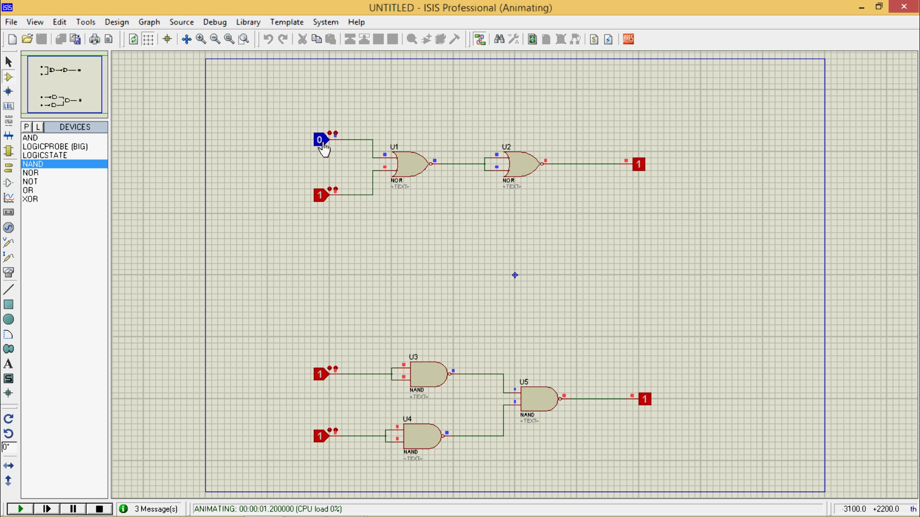
click(320, 377)
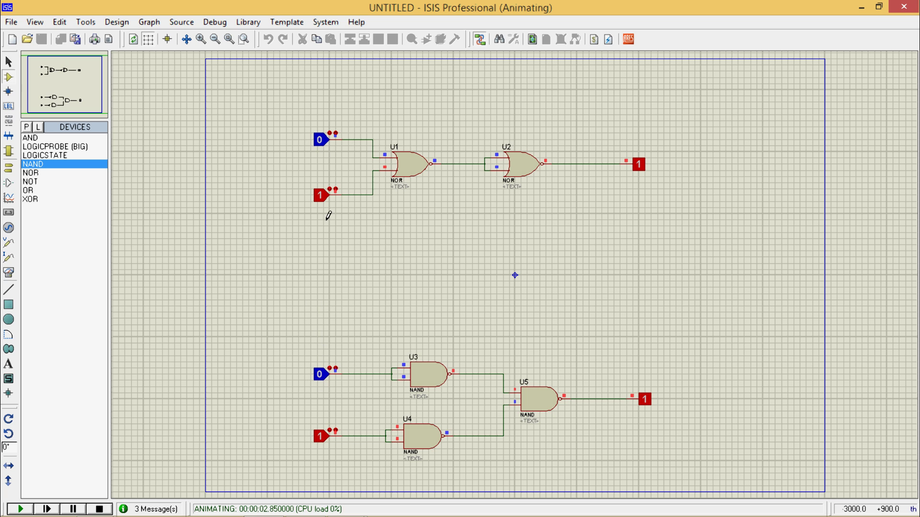
click(322, 196)
click(319, 436)
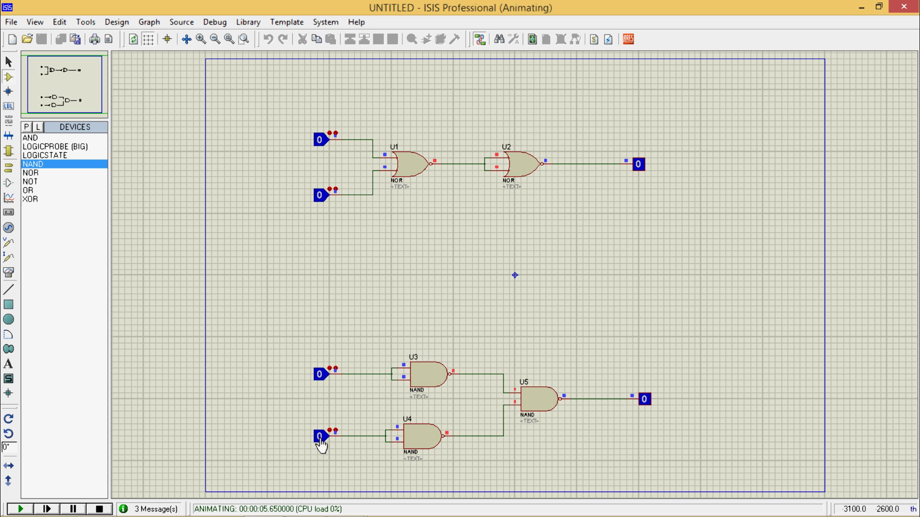
click(320, 375)
click(320, 141)
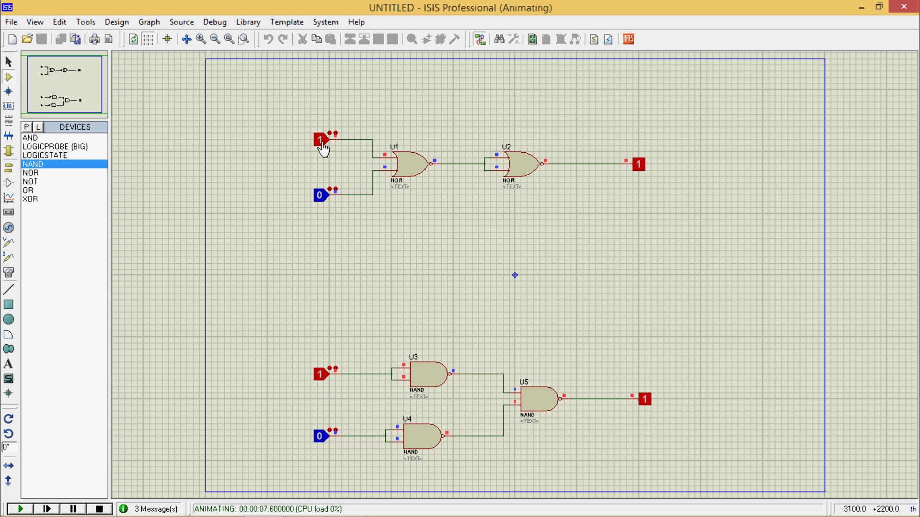
click(99, 509)
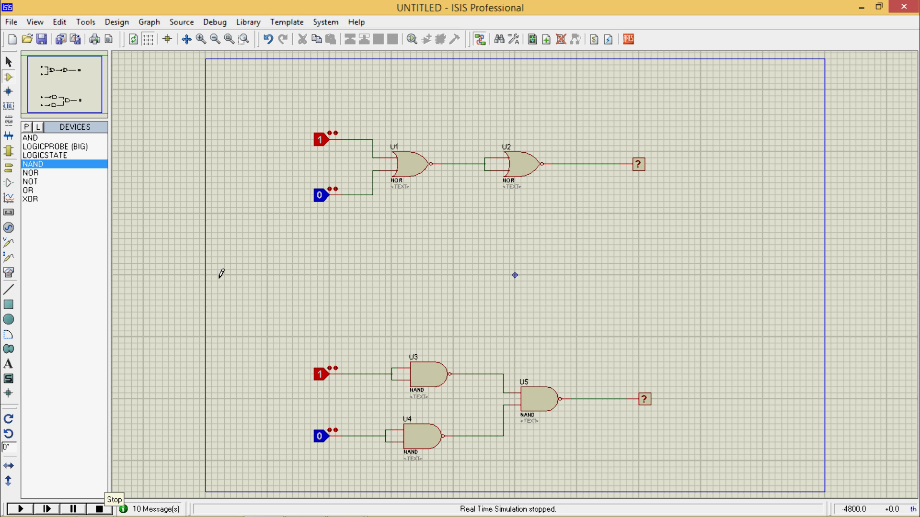